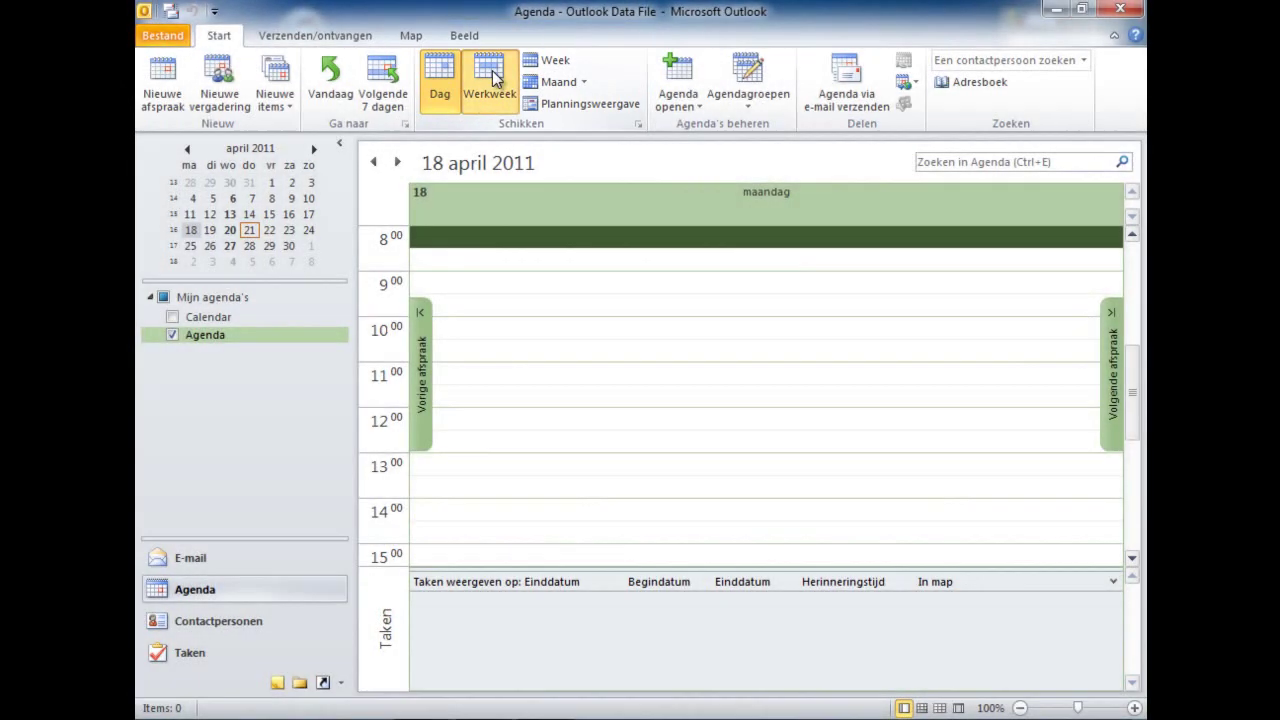
- Show the calendar in work week, week and month view, ending in the day view
left_click(490, 78)
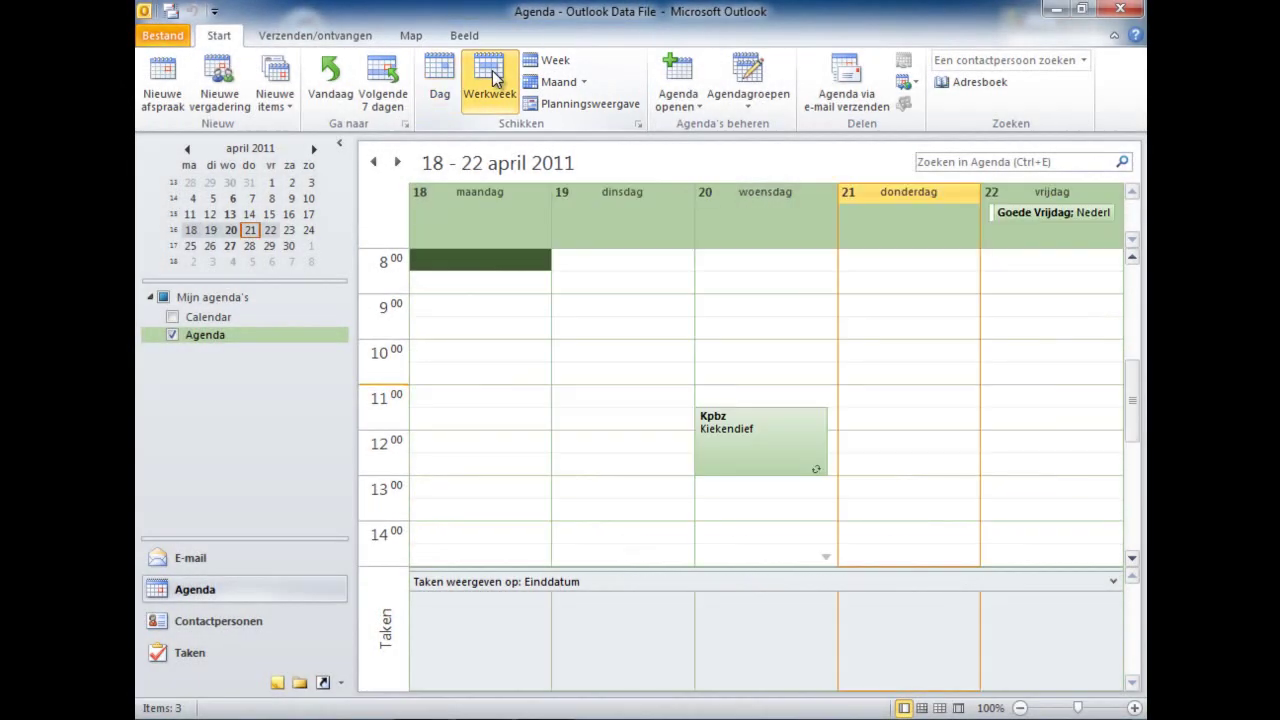
left_click(553, 62)
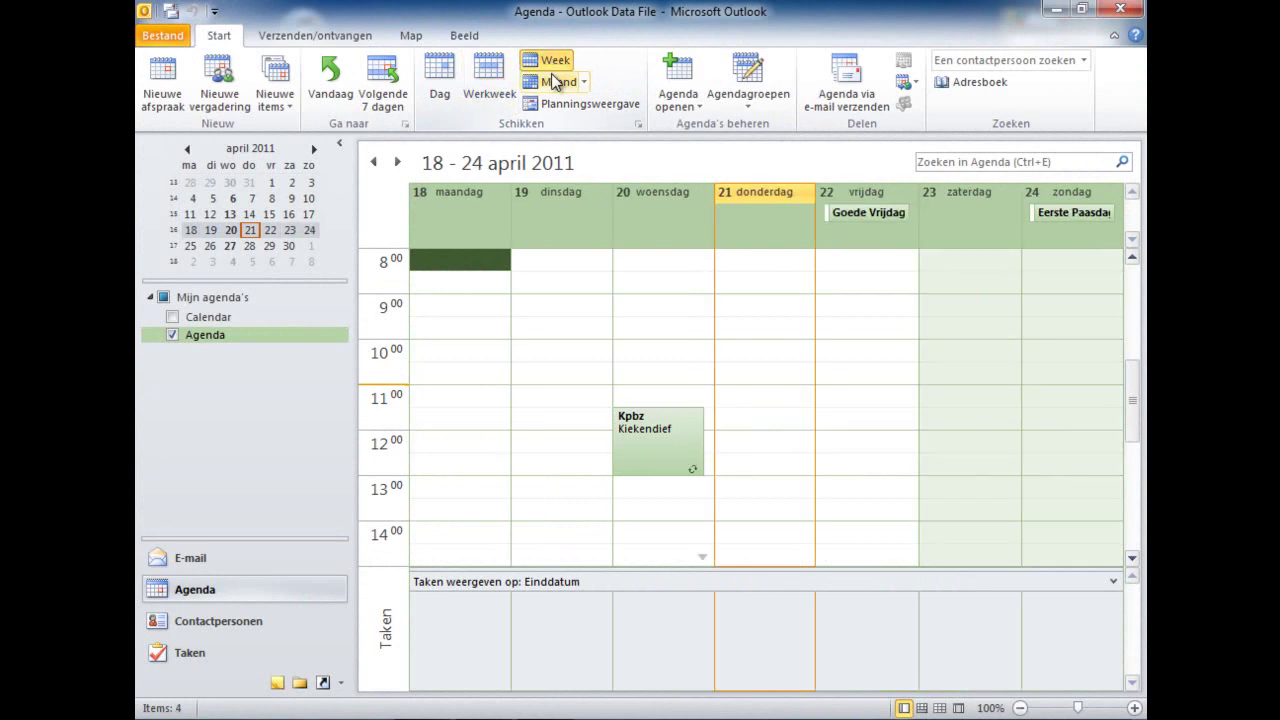
left_click(555, 84)
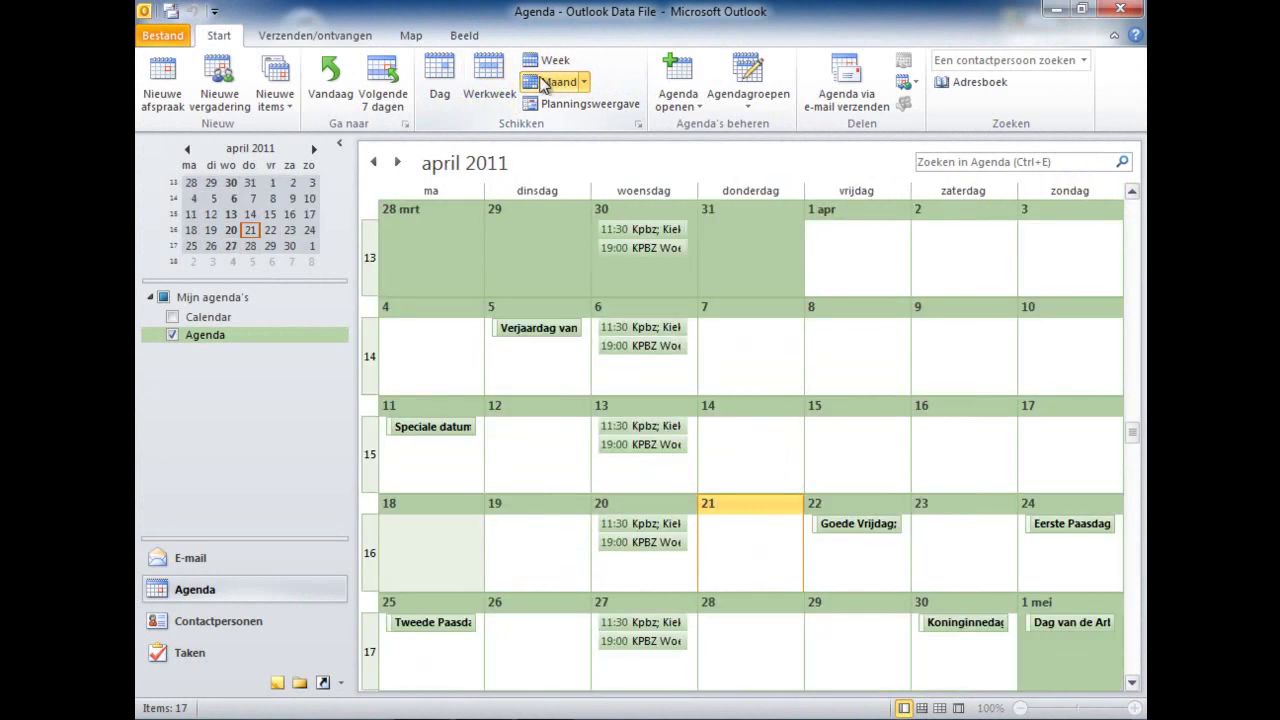
left_click(439, 76)
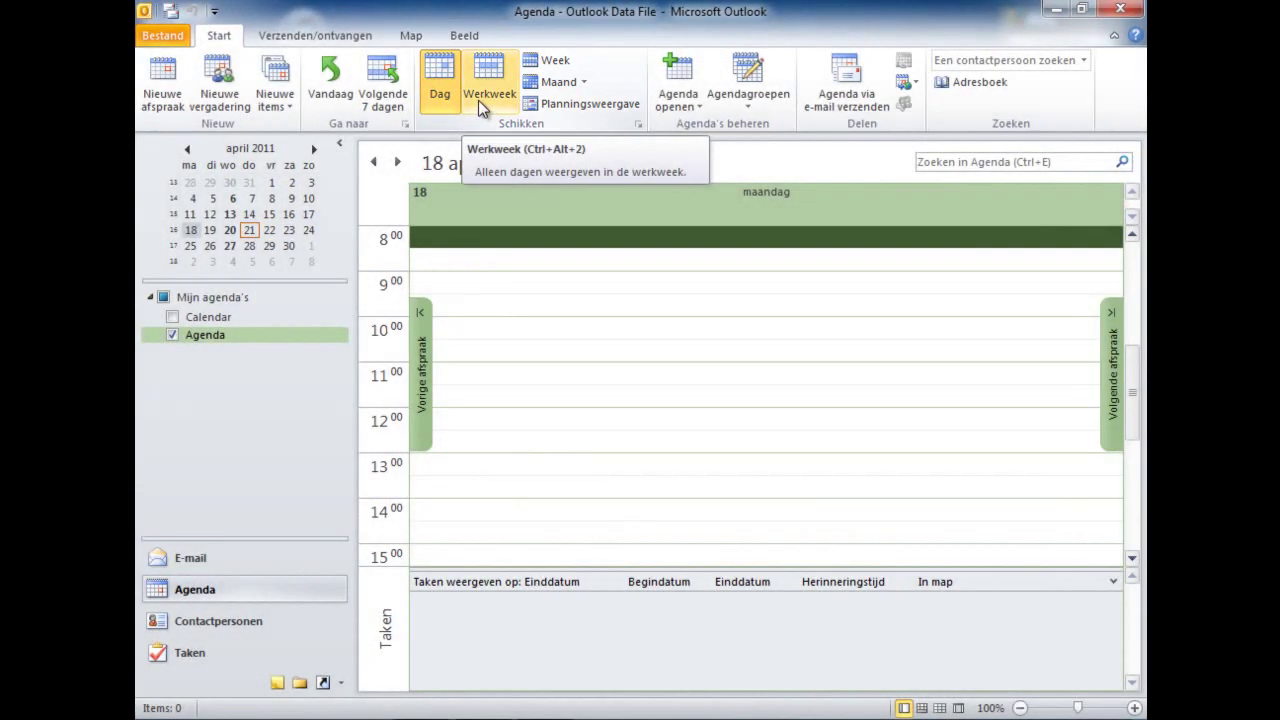
- View the calendar's work week and examine the hours through the afternoon and evening, up to 20:00
left_click(482, 99)
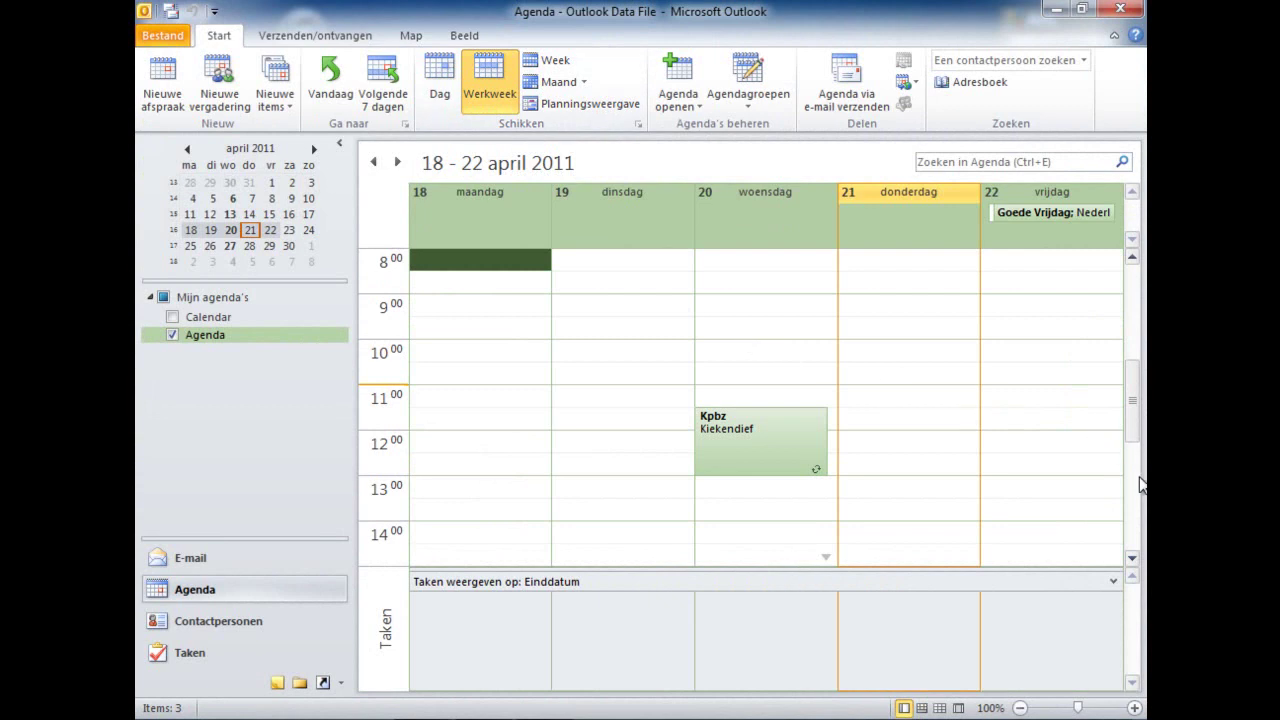
left_click(1132, 557)
left_click(1132, 557)
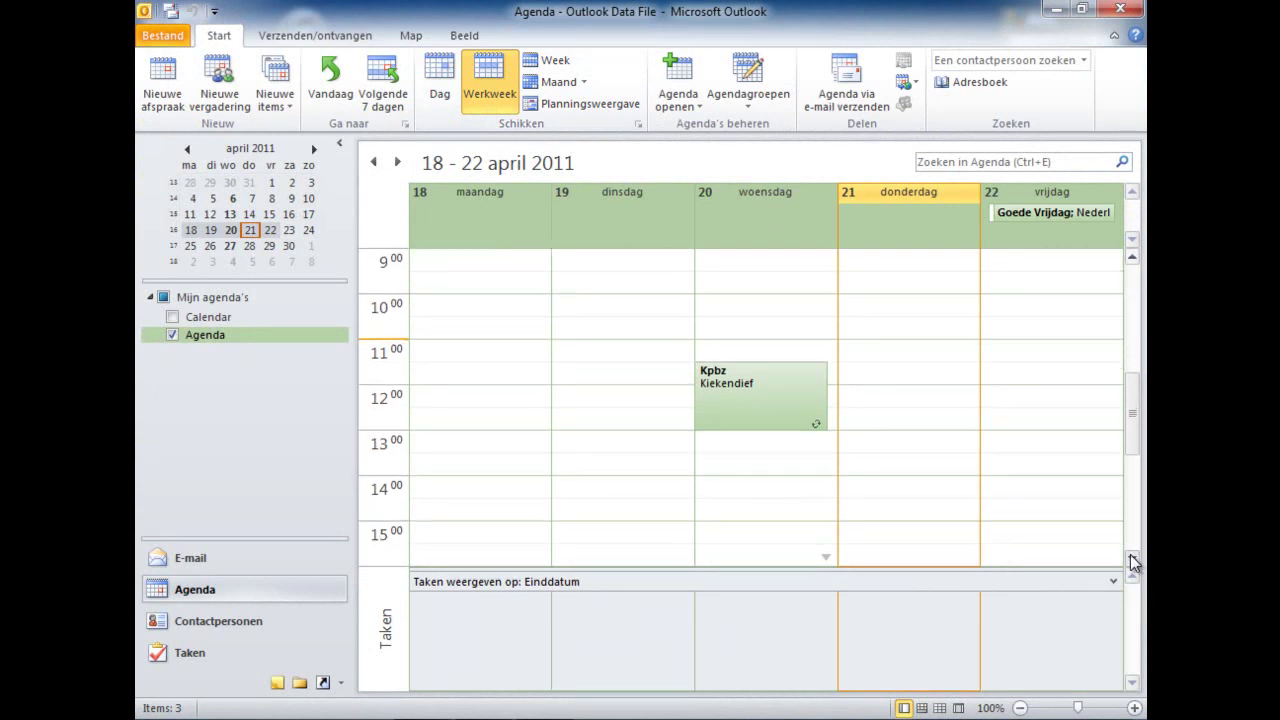
left_click(1132, 557)
left_click(1132, 557)
left_click(1132, 557)
left_click(1132, 557)
left_click(1132, 557)
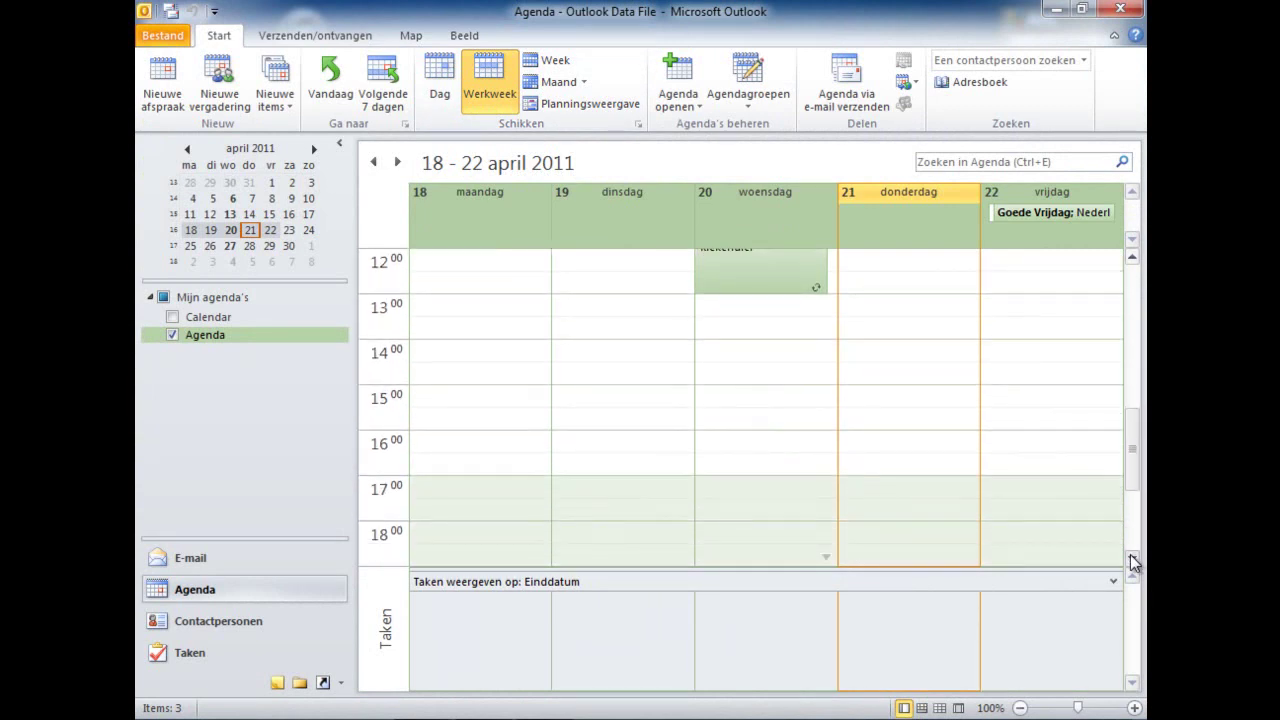
left_click(1132, 557)
left_click(1132, 557)
left_click(1132, 557)
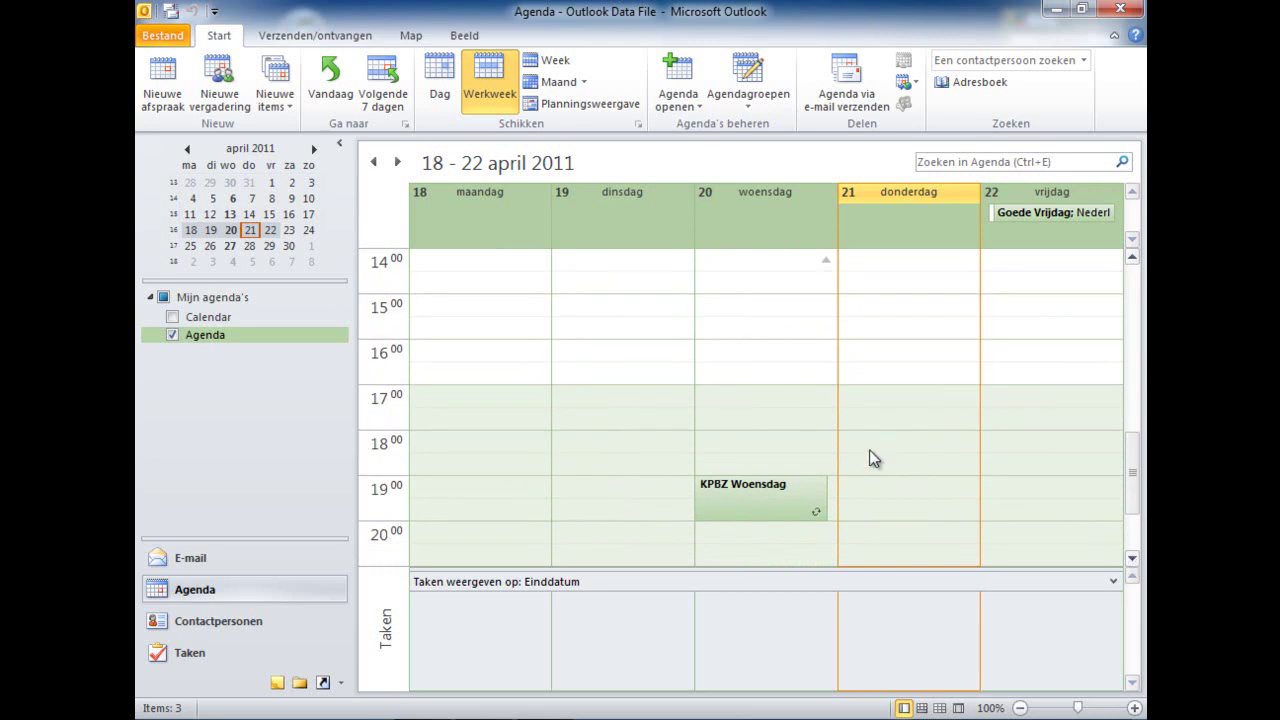
- Check the working hours and work week settings in the calendar options, then close them without changes
mouse_move(755, 420)
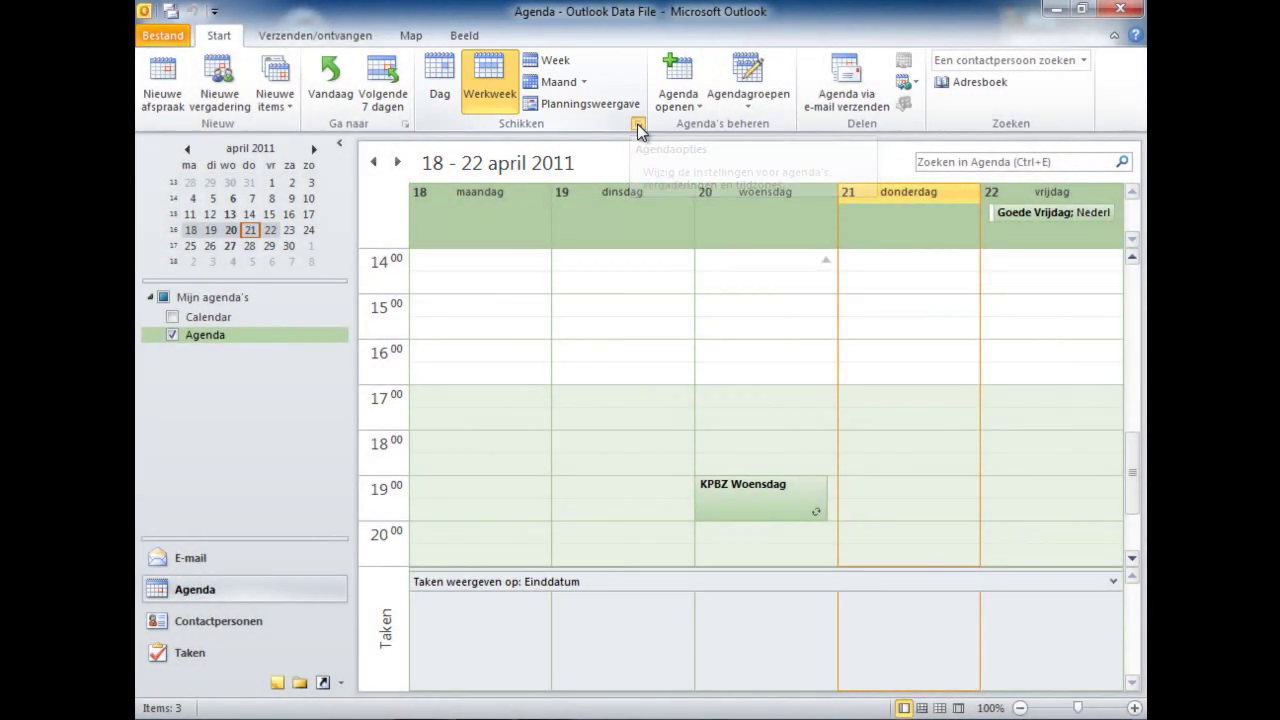
left_click(638, 126)
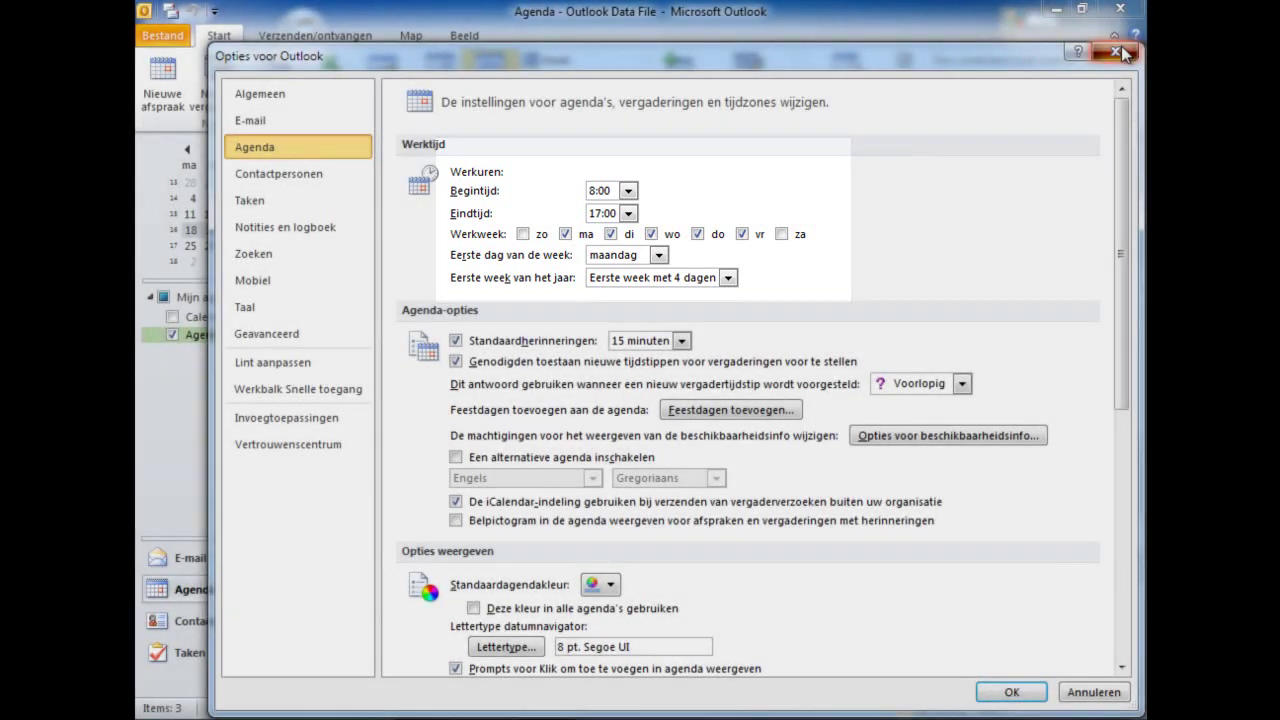
left_click(1120, 52)
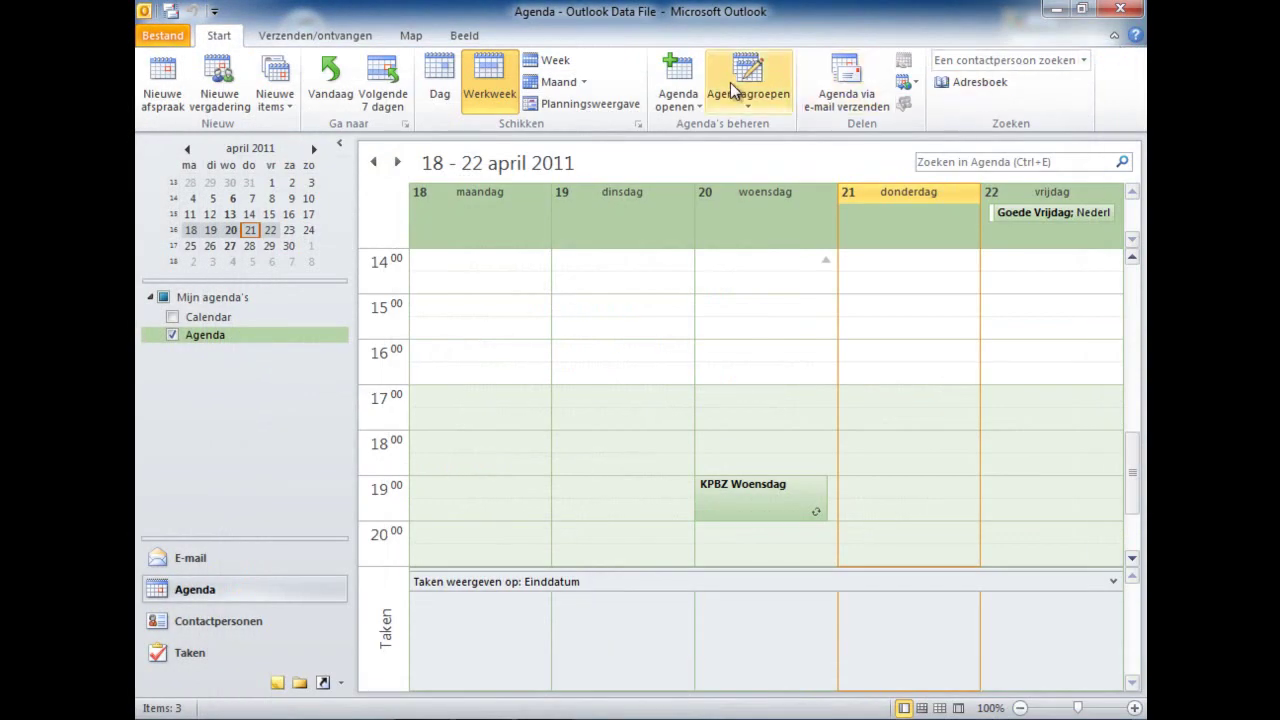
- Compare the full week and month views of the calendar, then return to the day view
left_click(556, 64)
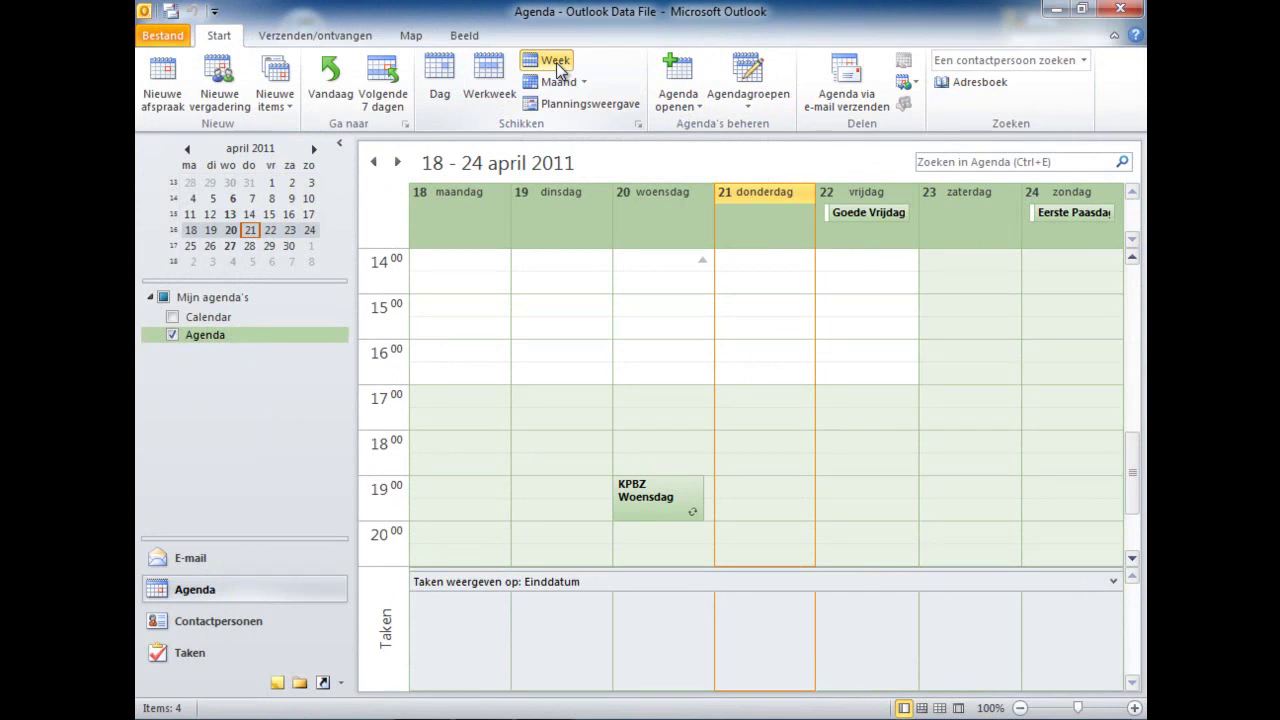
left_click(556, 84)
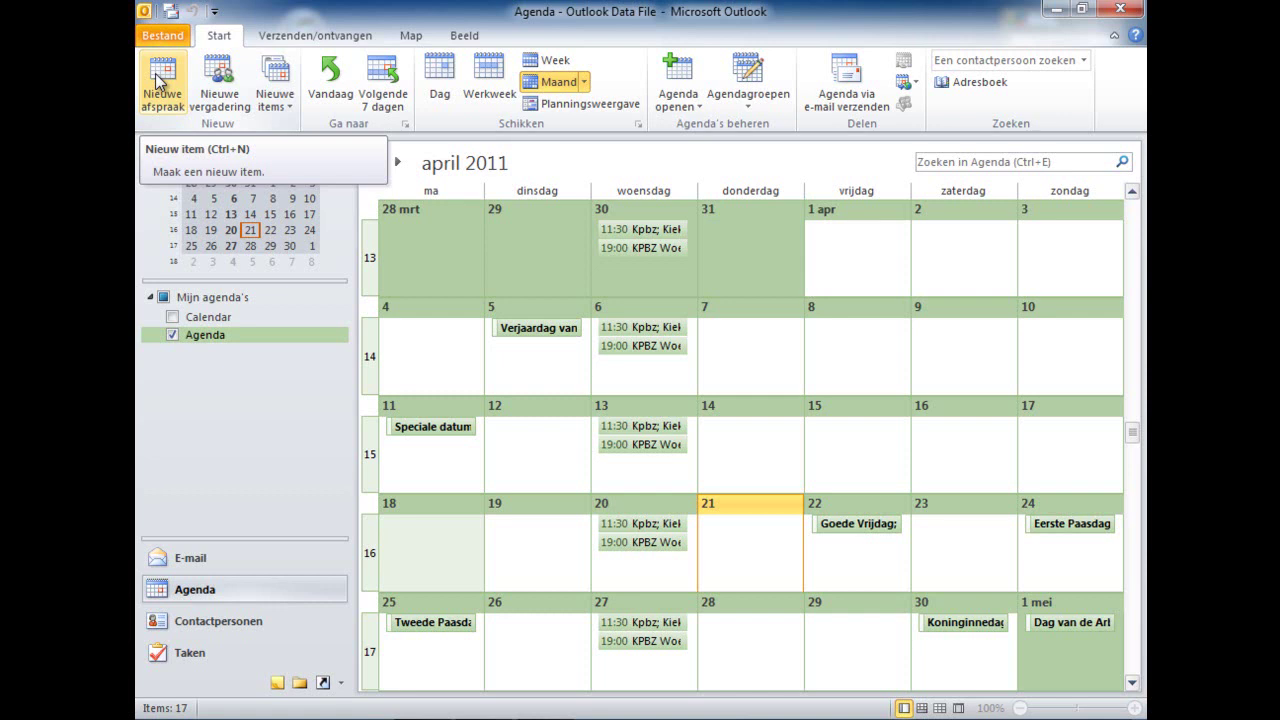
left_click(447, 92)
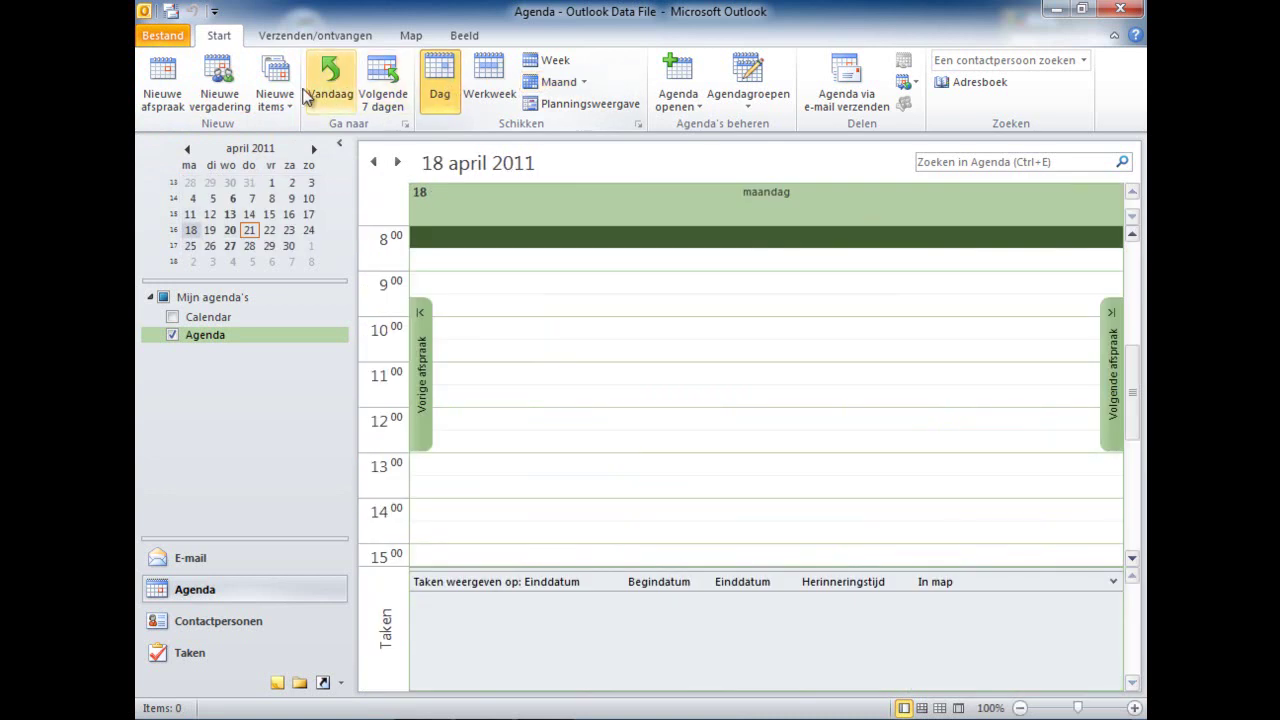
- Create a new appointment with the subject "Dit is mijn eerste afspraak" and the location "Thuis"
left_click(168, 86)
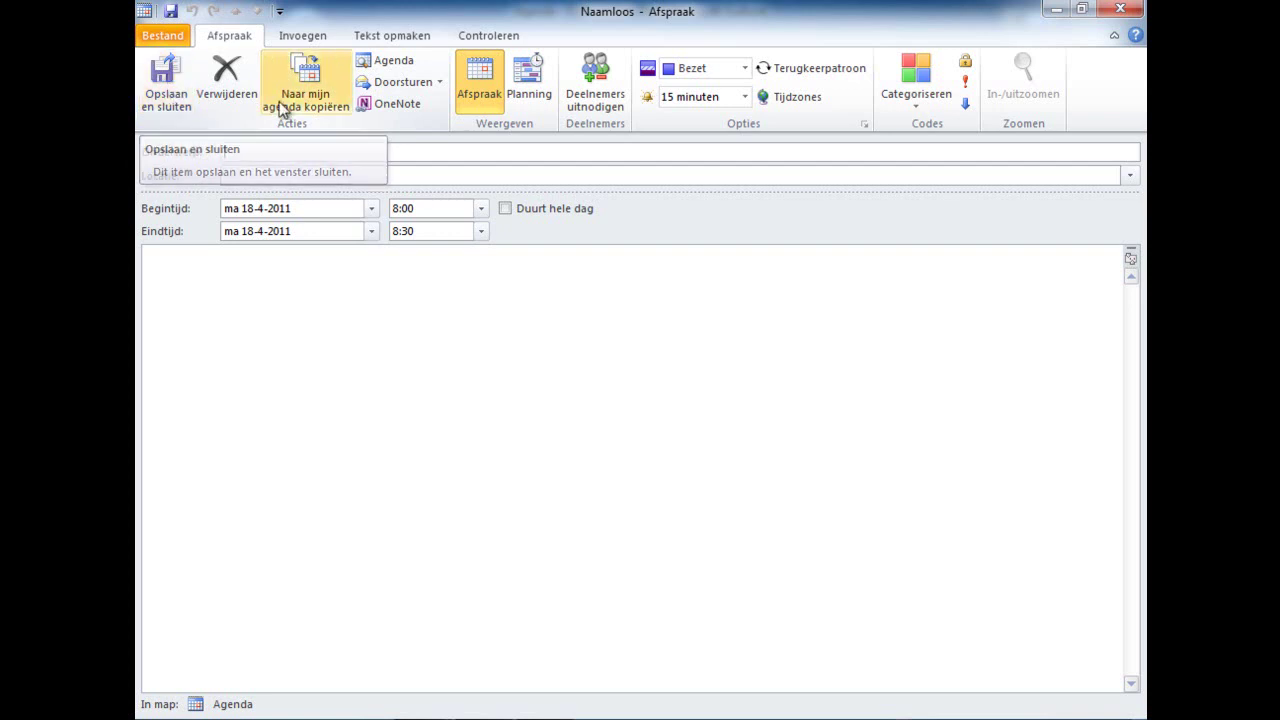
type("Dit is mijn eerste afspraak")
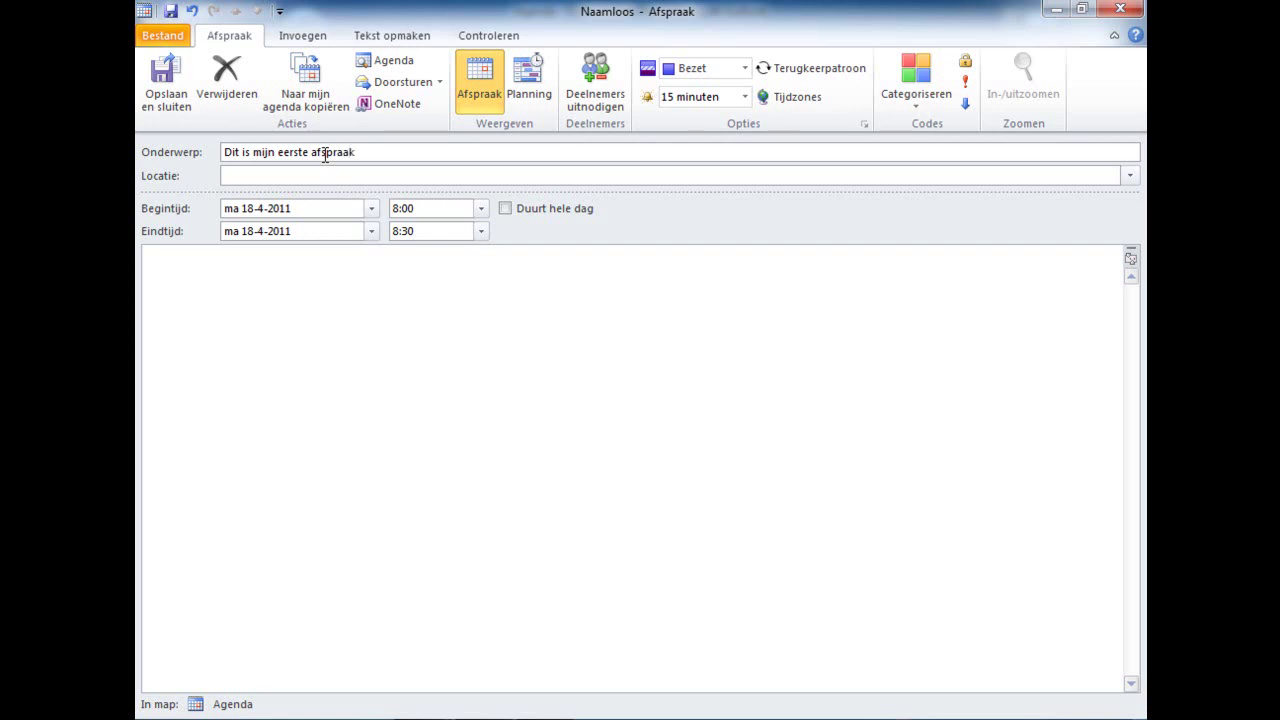
key("Tab")
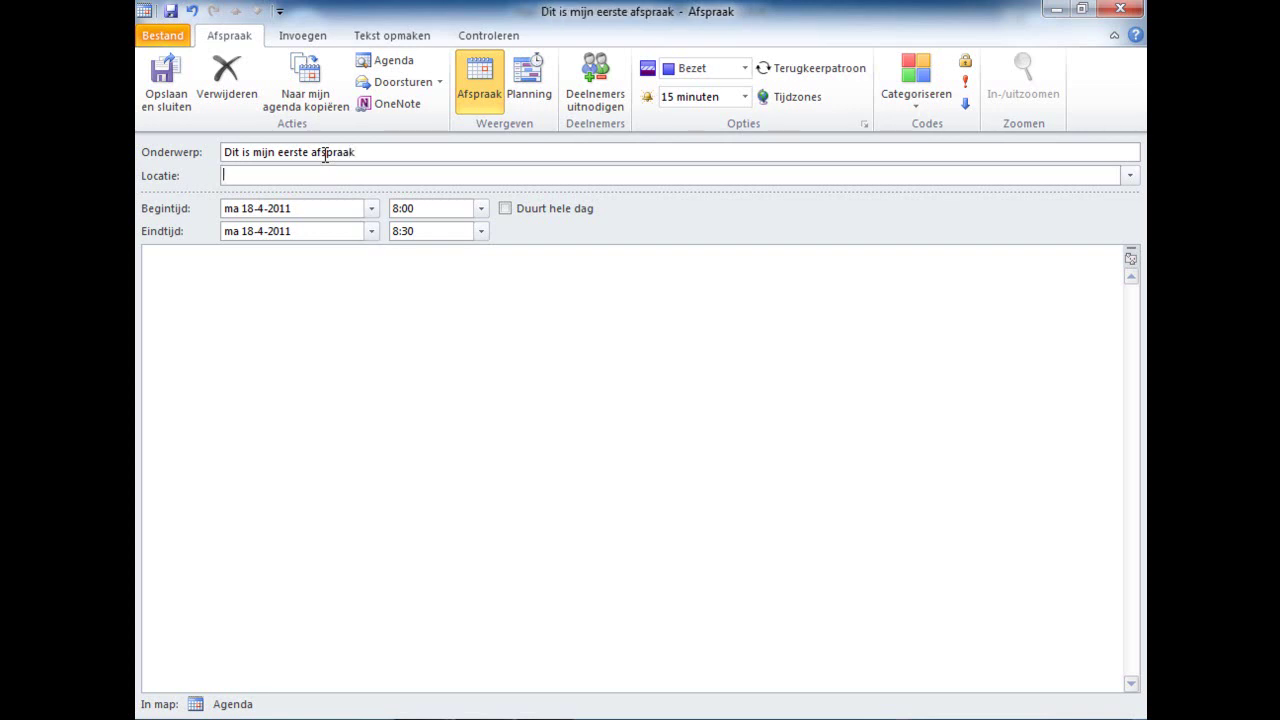
type("Thuis")
- Schedule the appointment on 26-4-2011 from 10:00 to 11:00
left_click(372, 209)
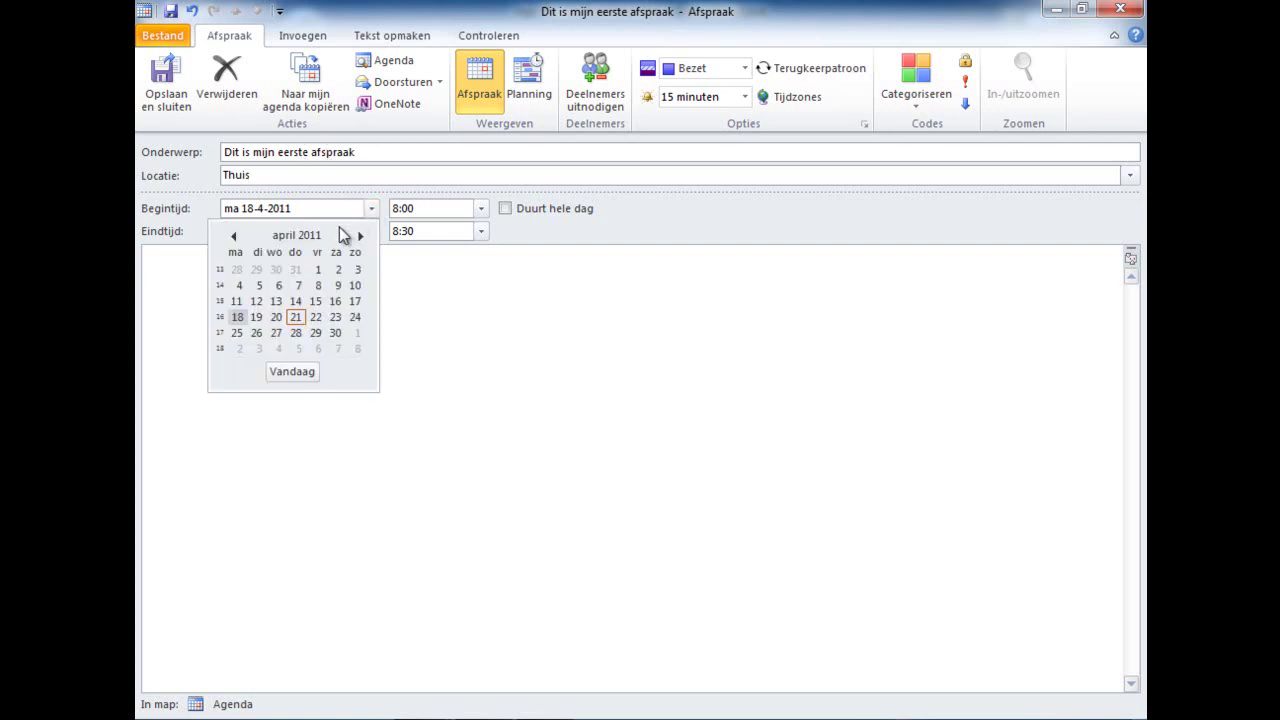
left_click(256, 333)
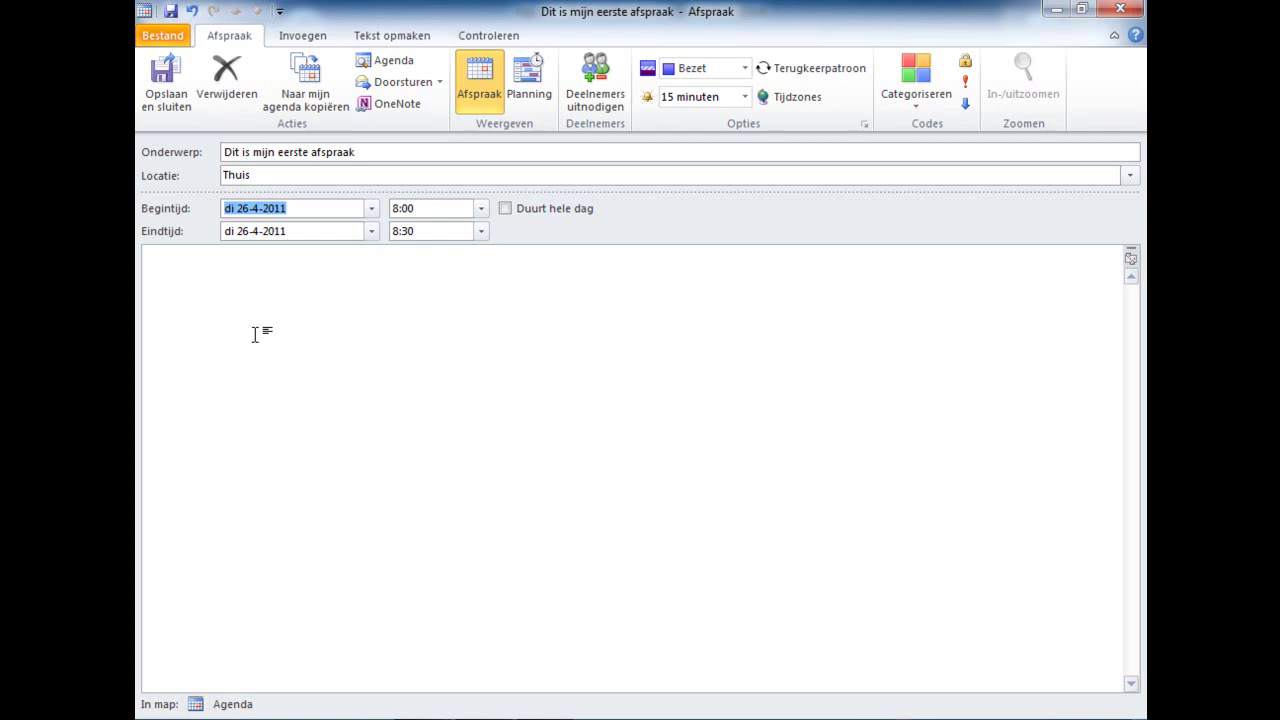
left_click(482, 209)
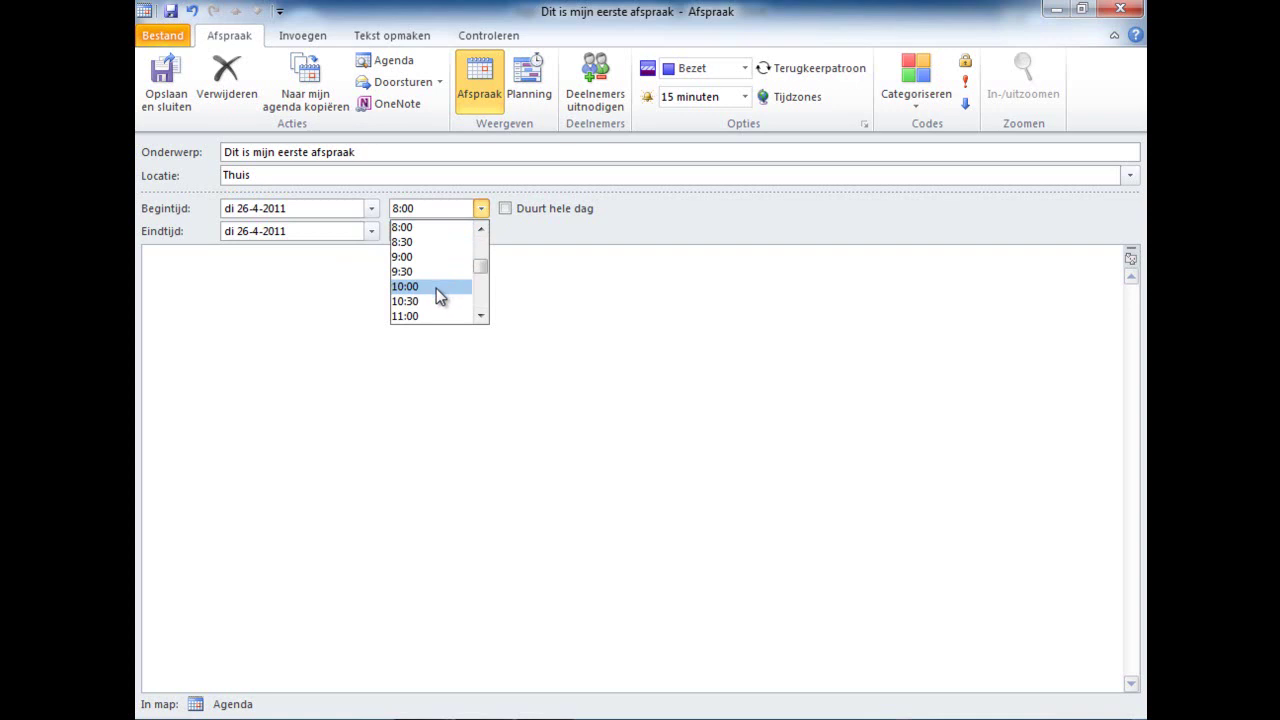
left_click(436, 287)
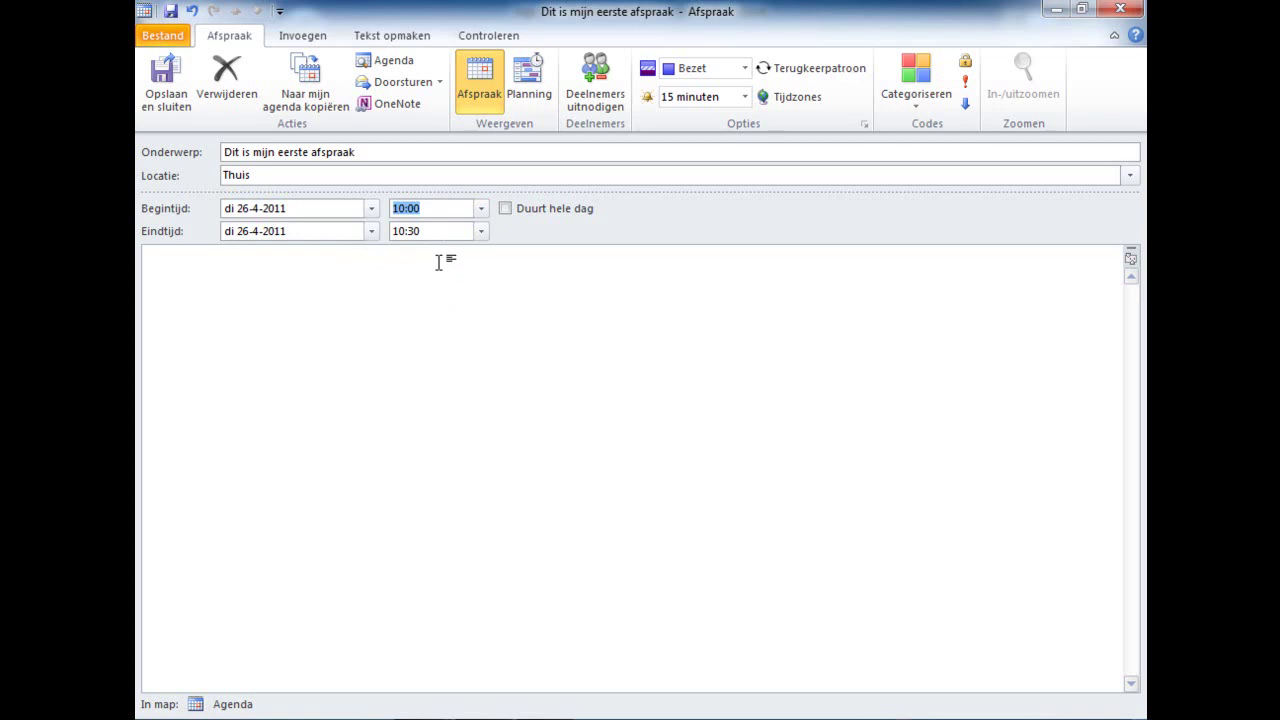
left_click(481, 233)
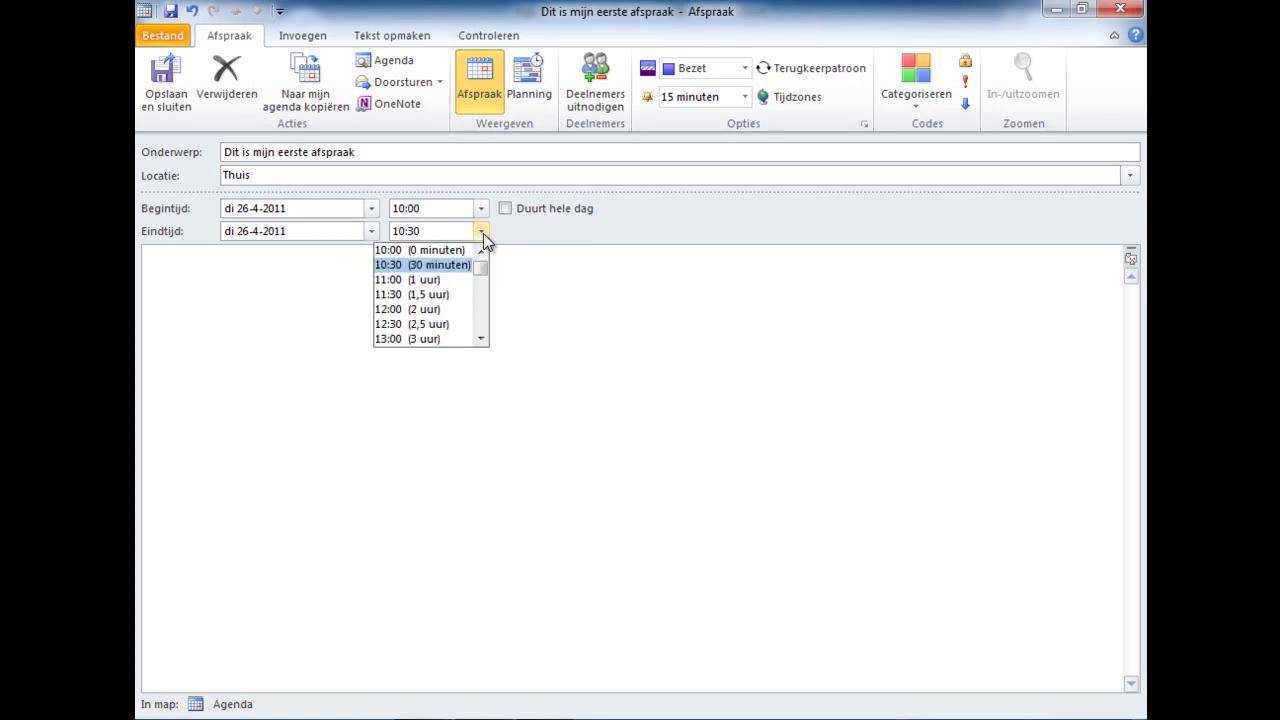
left_click(464, 281)
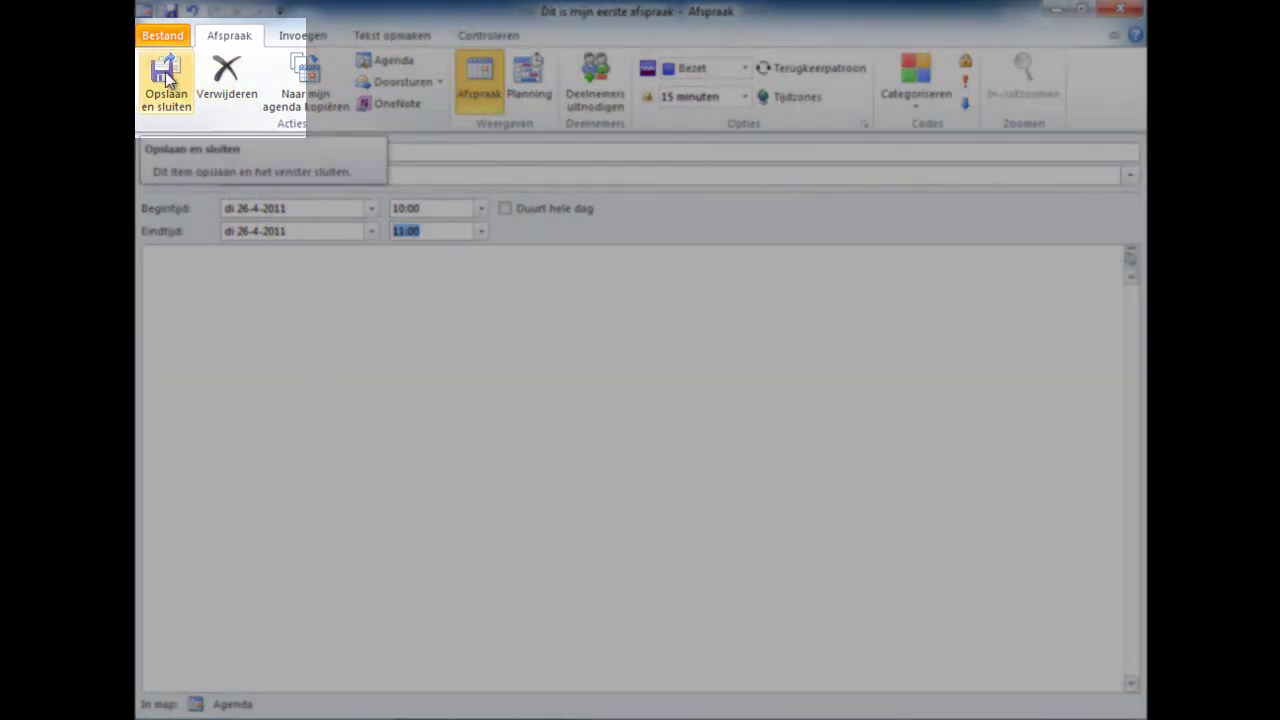
- Save and close the appointment and show the whole month in the calendar
left_click(168, 80)
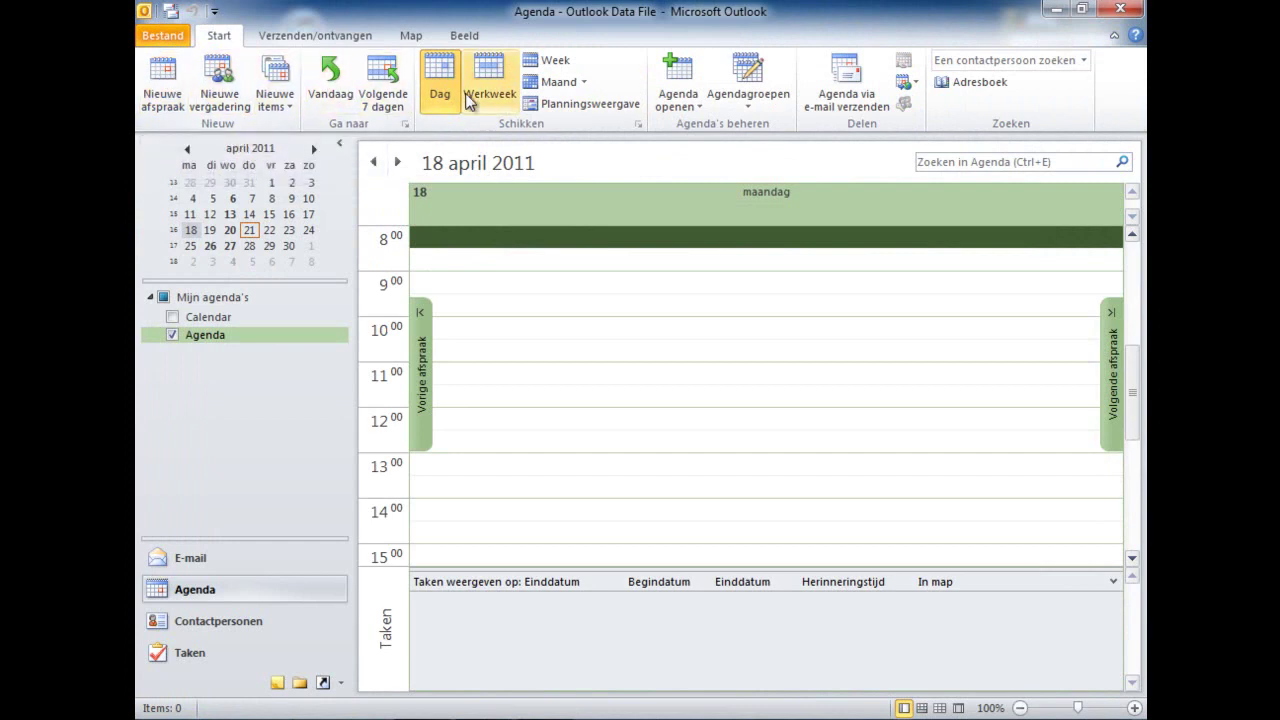
left_click(540, 84)
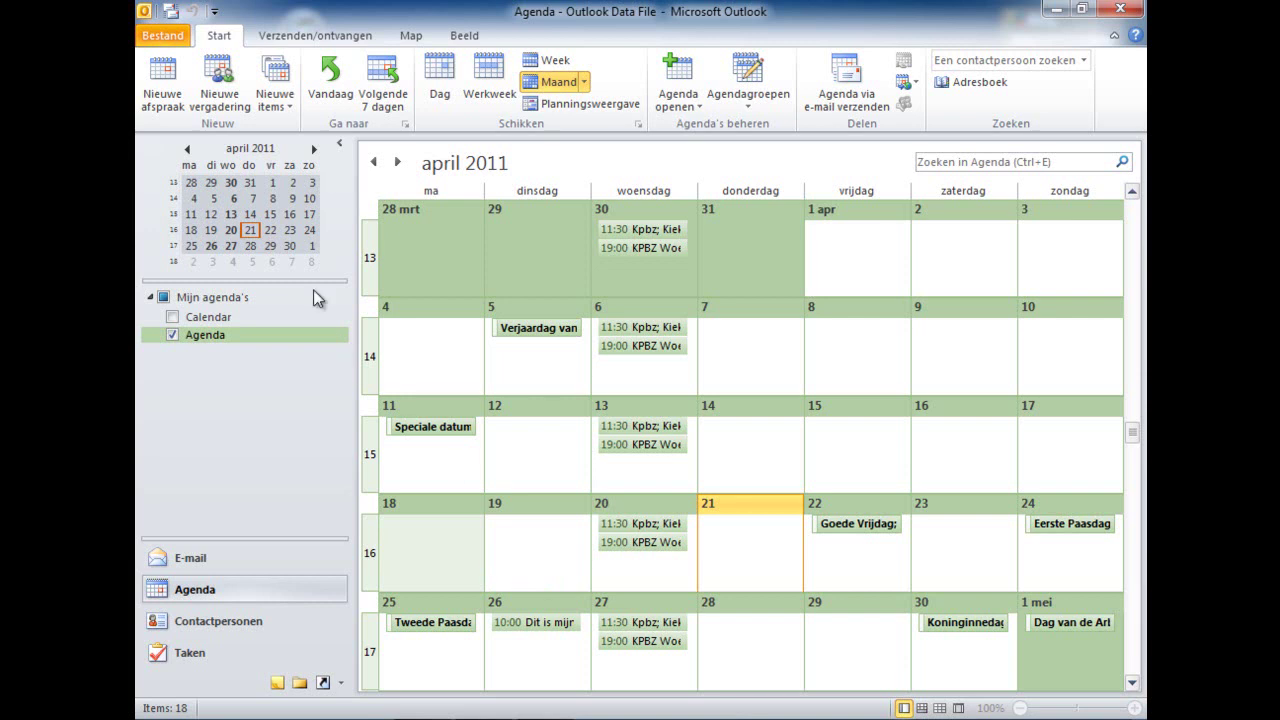
- Create a new appointment with the subject "Afspraak Tandarts" and the location "Tandarts"
left_click(163, 85)
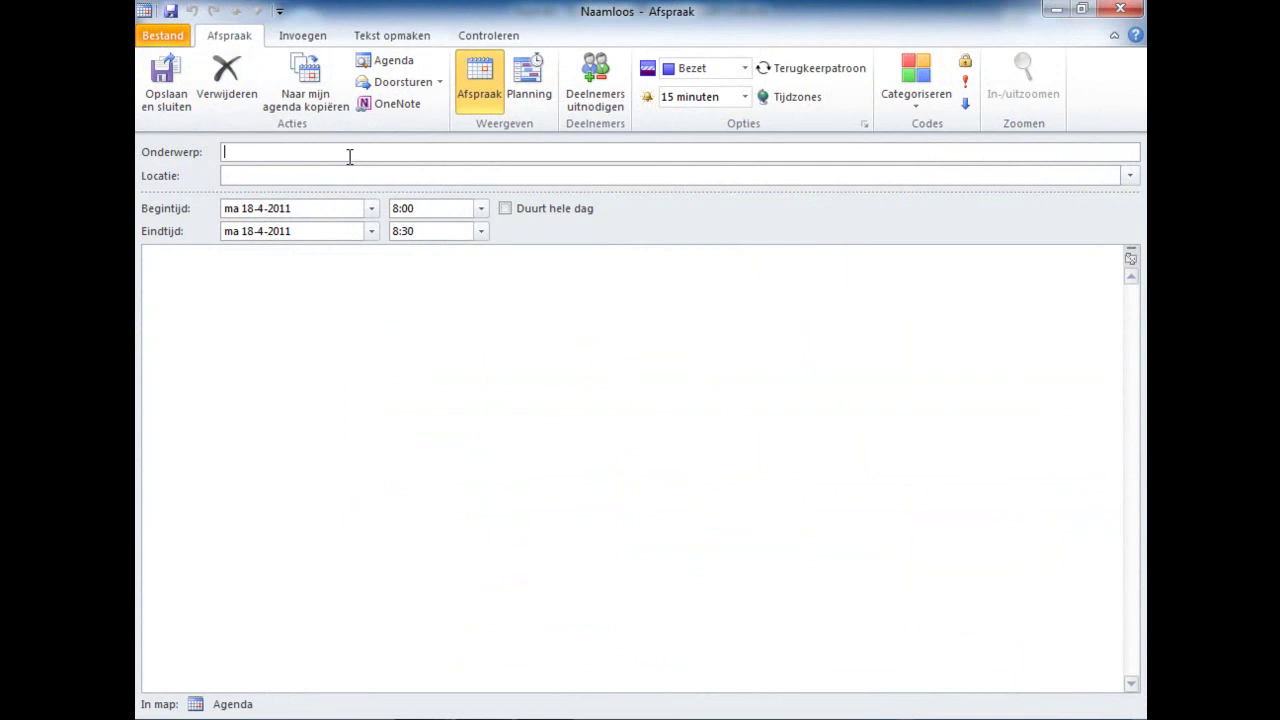
type("Afspraak Tandarts")
key("Tab")
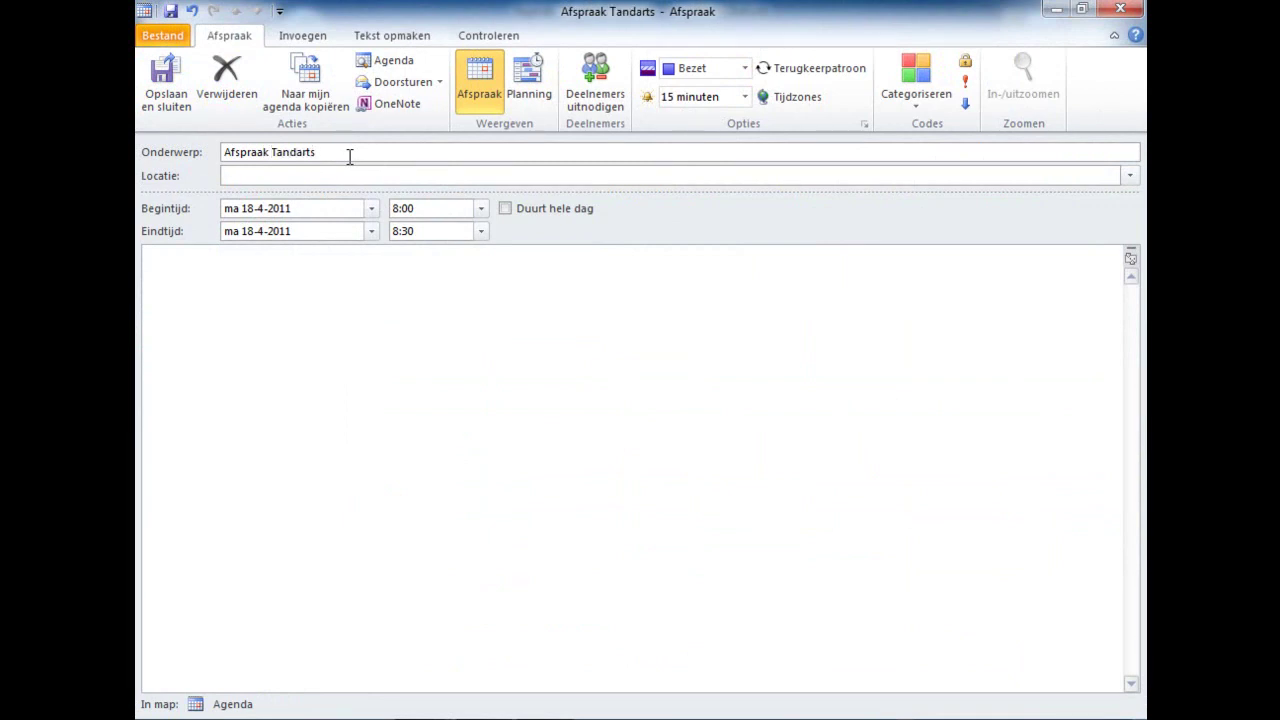
type("Tandarts")
- Set the dentist appointment's start to 4-5-2011 at 13:30
left_click(371, 208)
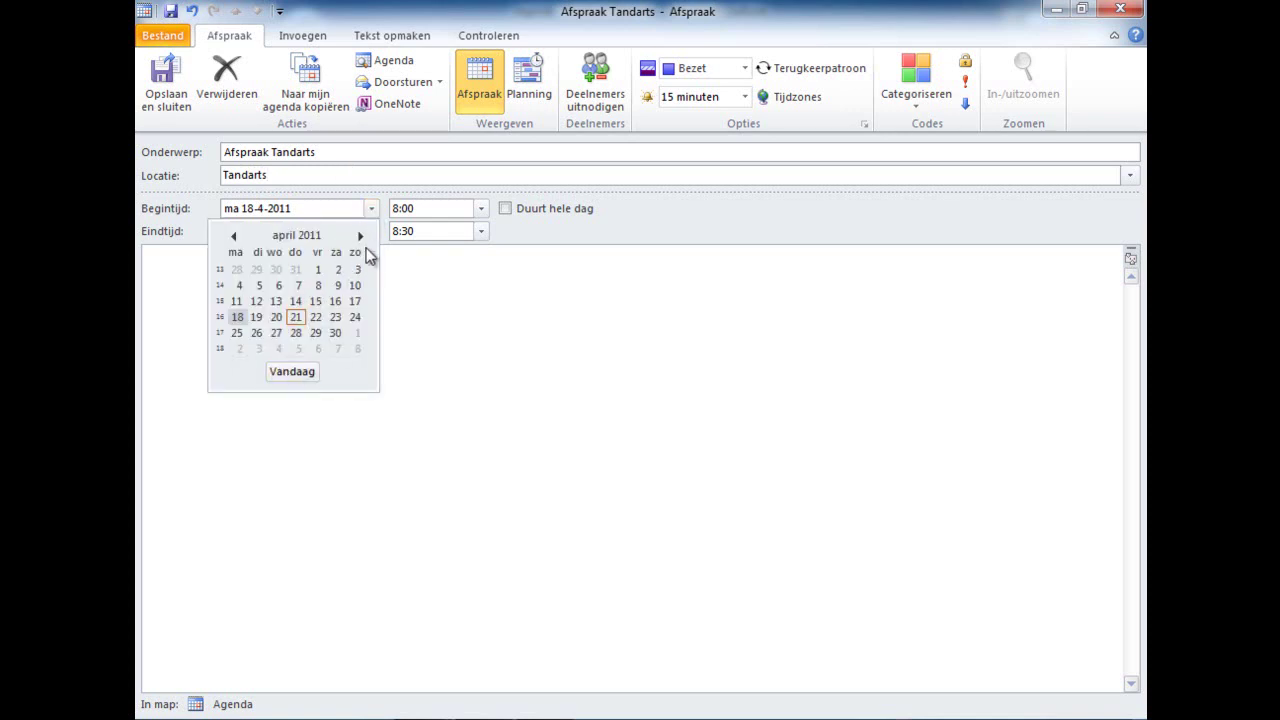
left_click(359, 235)
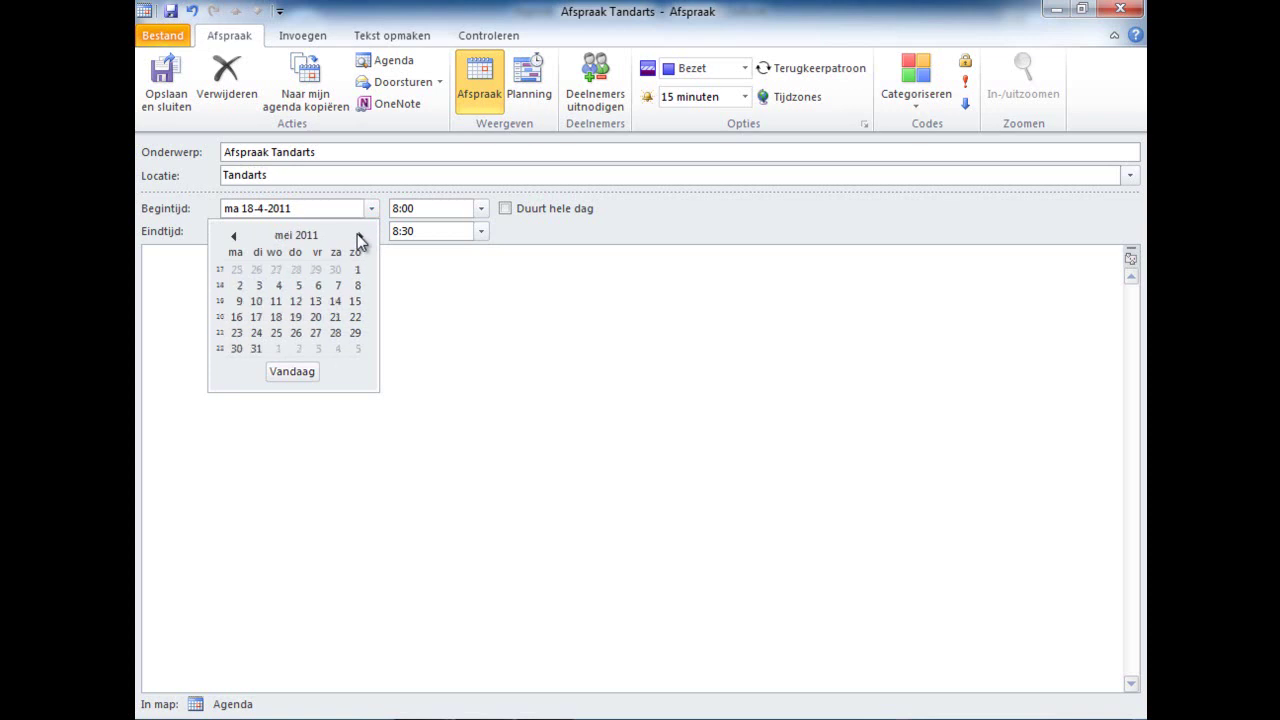
left_click(280, 286)
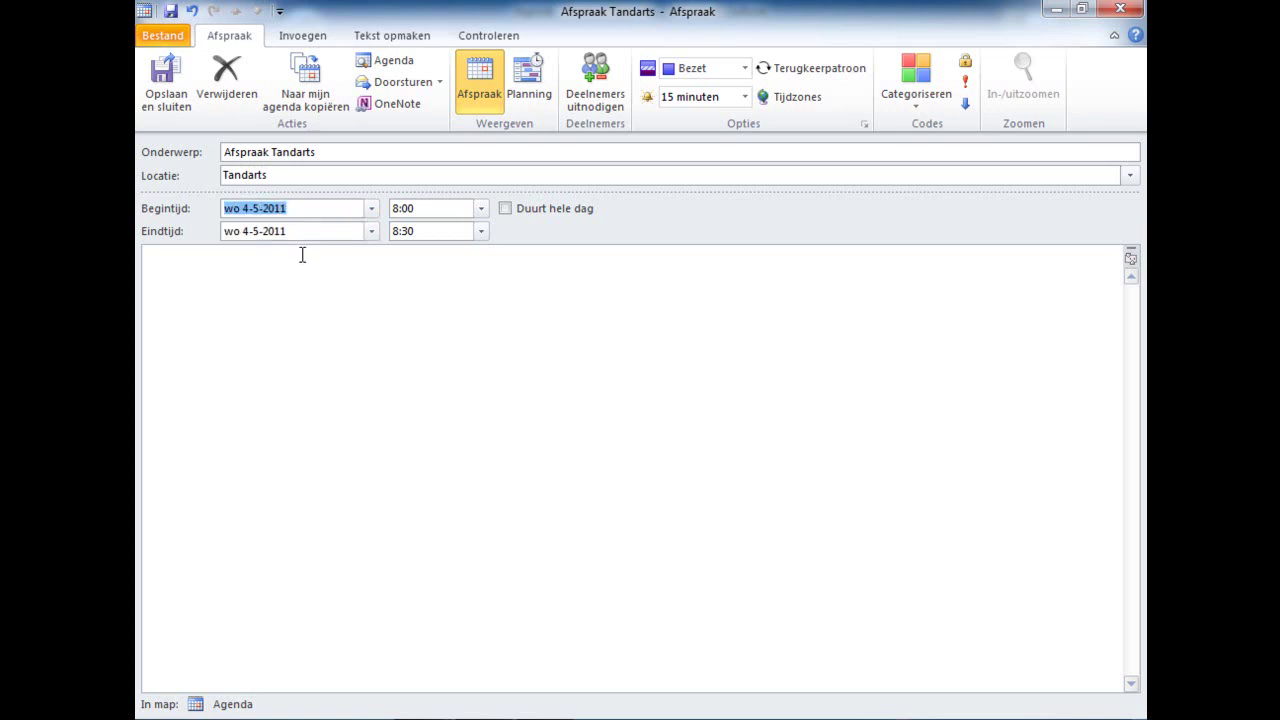
left_click(482, 210)
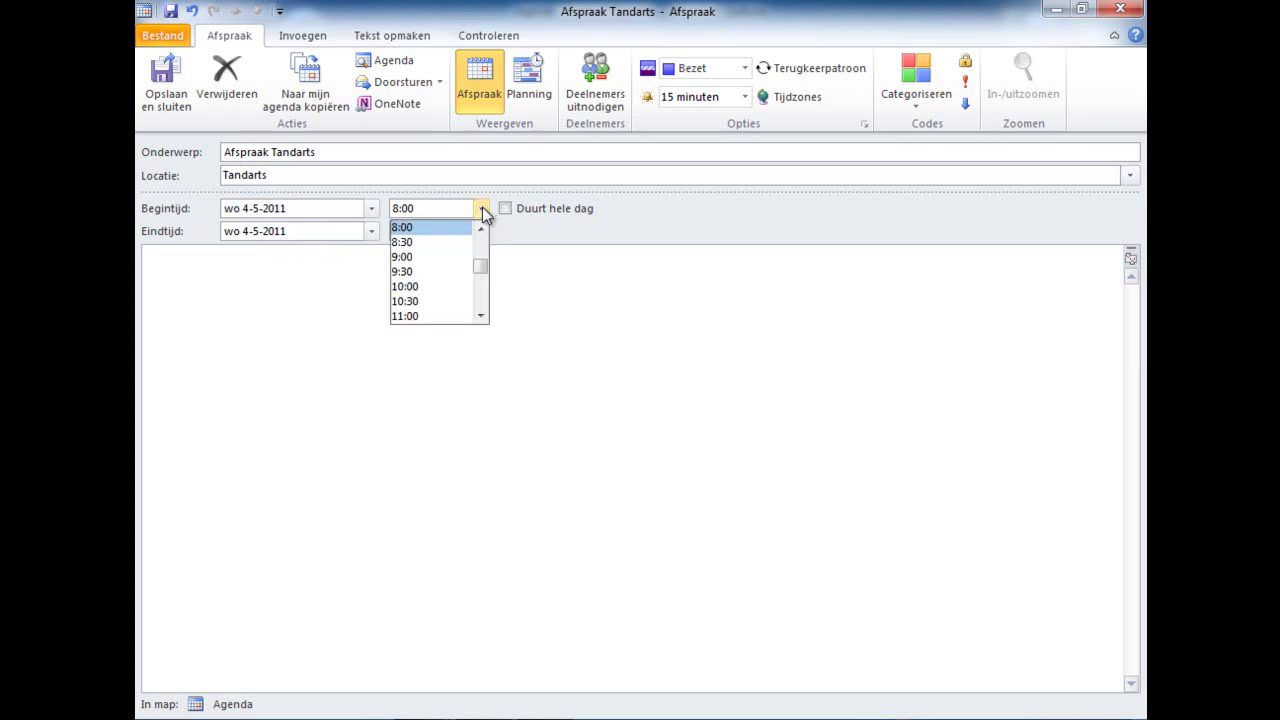
left_click(481, 316)
left_click(481, 316)
left_click(481, 316)
left_click(481, 316)
left_click(481, 316)
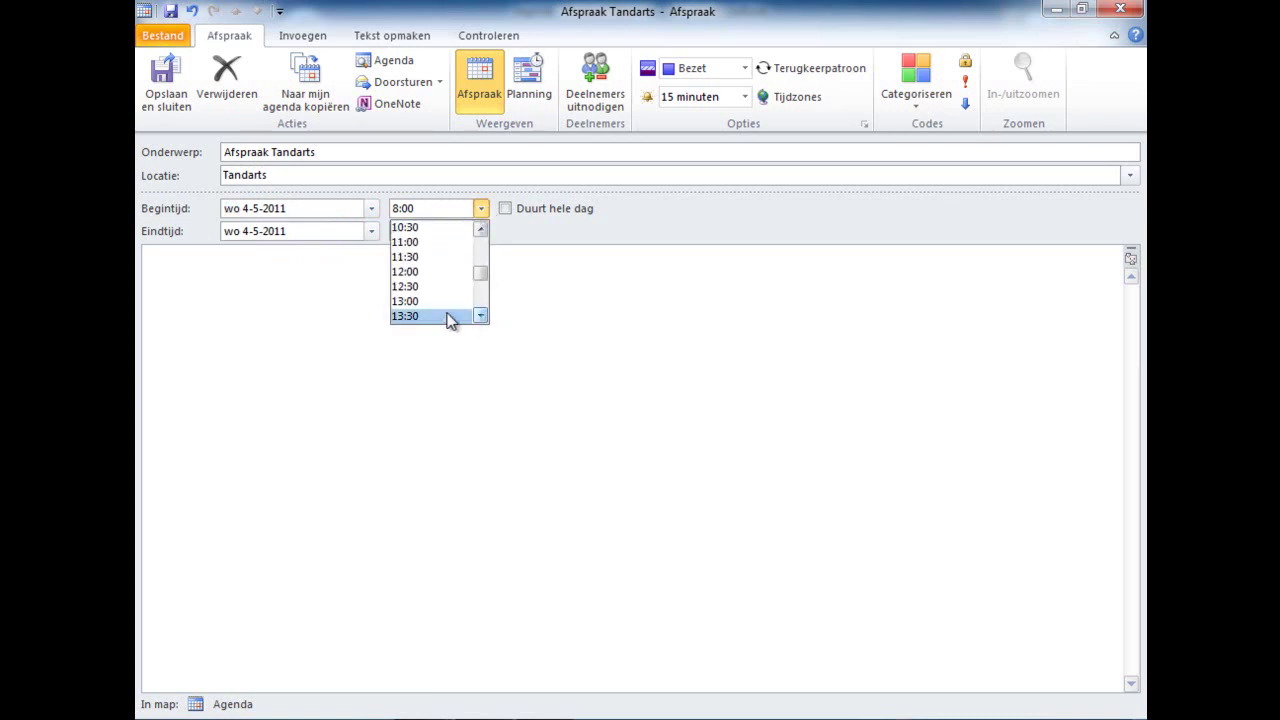
left_click(424, 311)
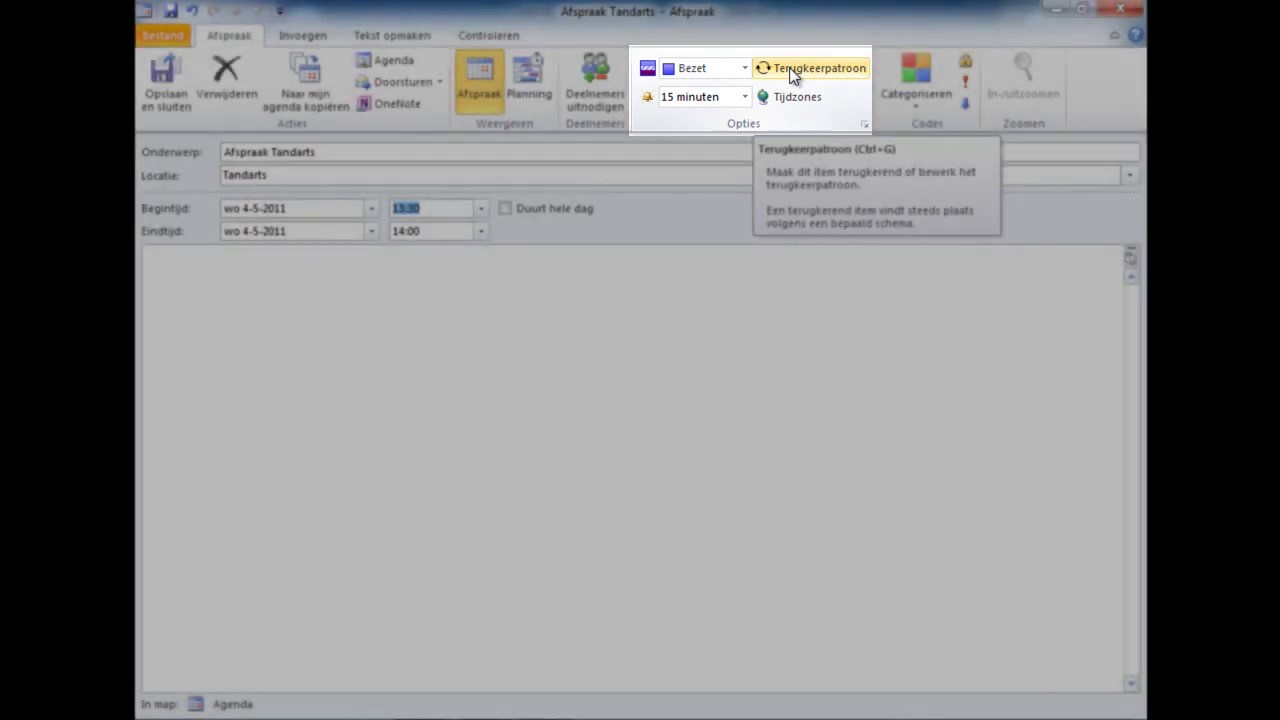
- Make the dentist appointment recur weekly on Wednesday, ending after 4 occurrences
left_click(790, 70)
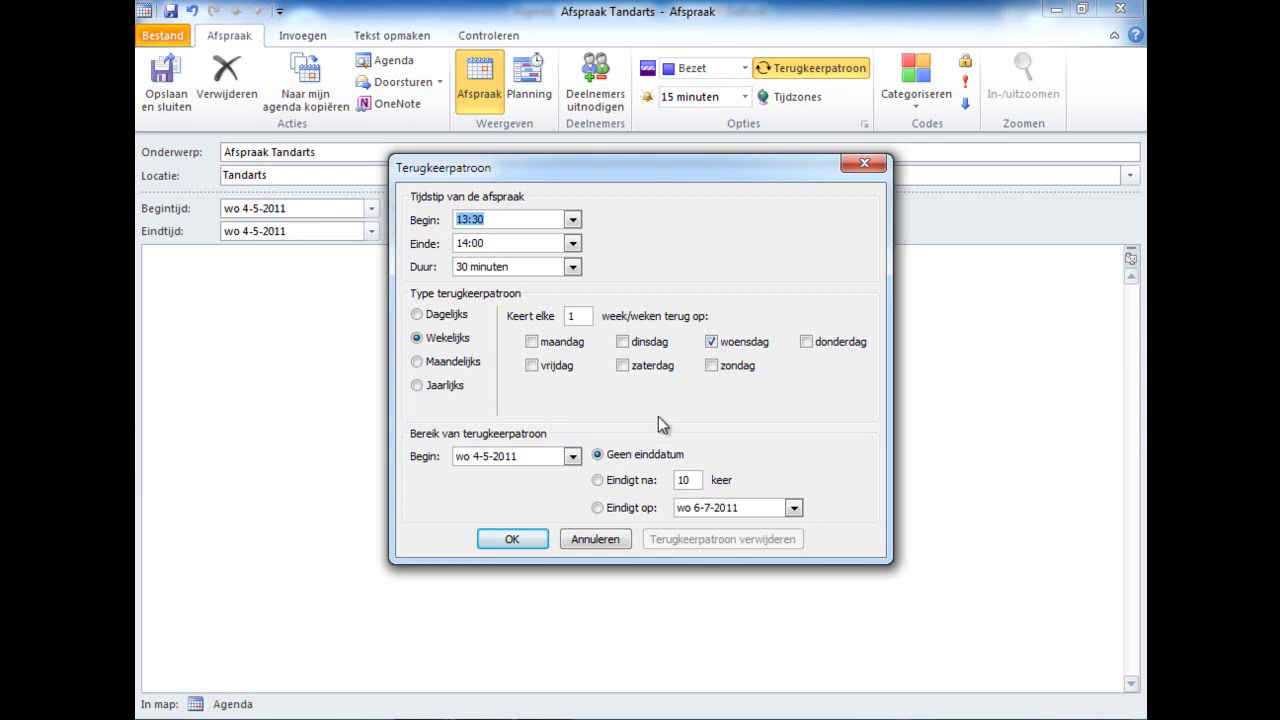
left_click(598, 481)
left_click(699, 480)
left_click_drag(699, 480, 658, 484)
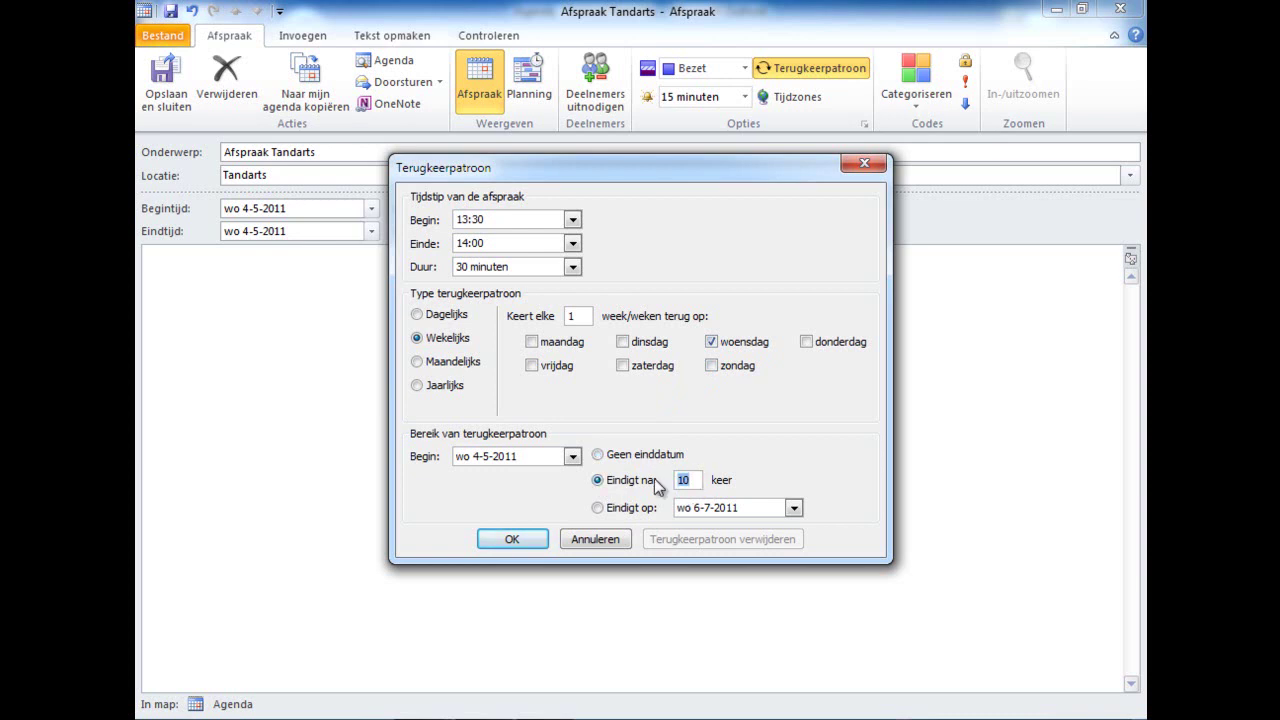
type("4")
left_click(512, 539)
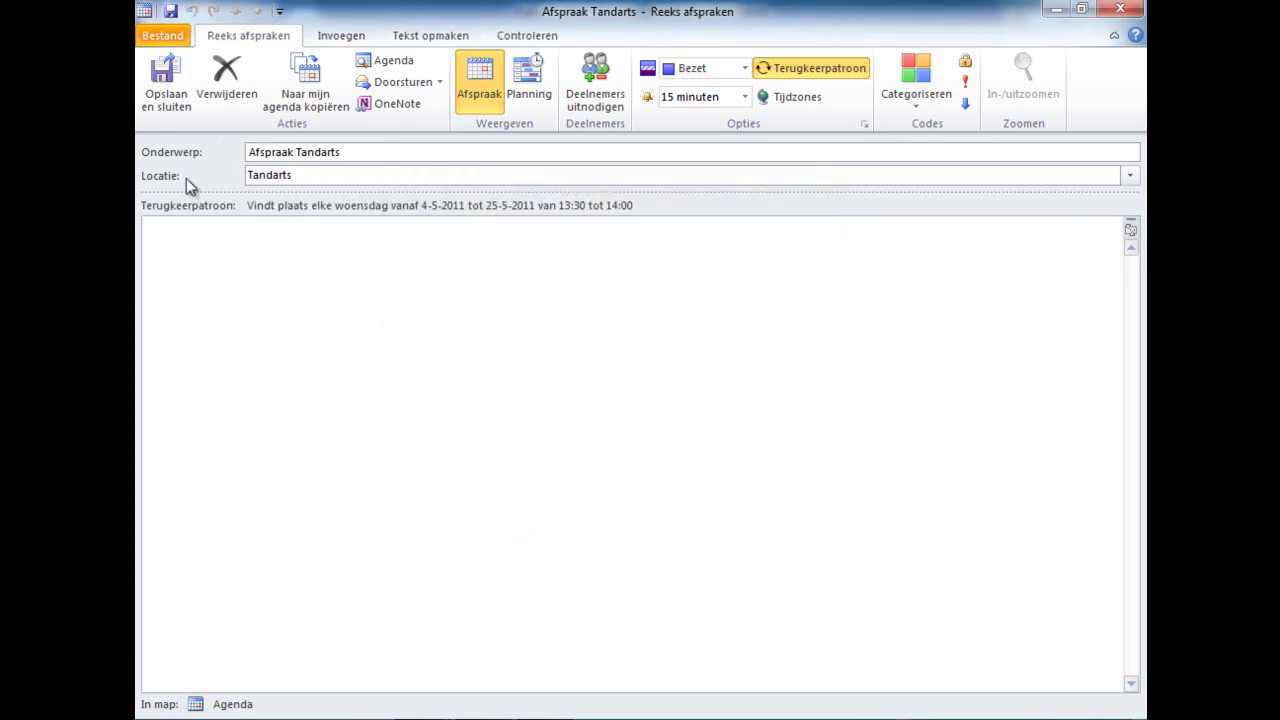
- Save and close the appointment series and show May 2011 in the calendar
left_click(155, 101)
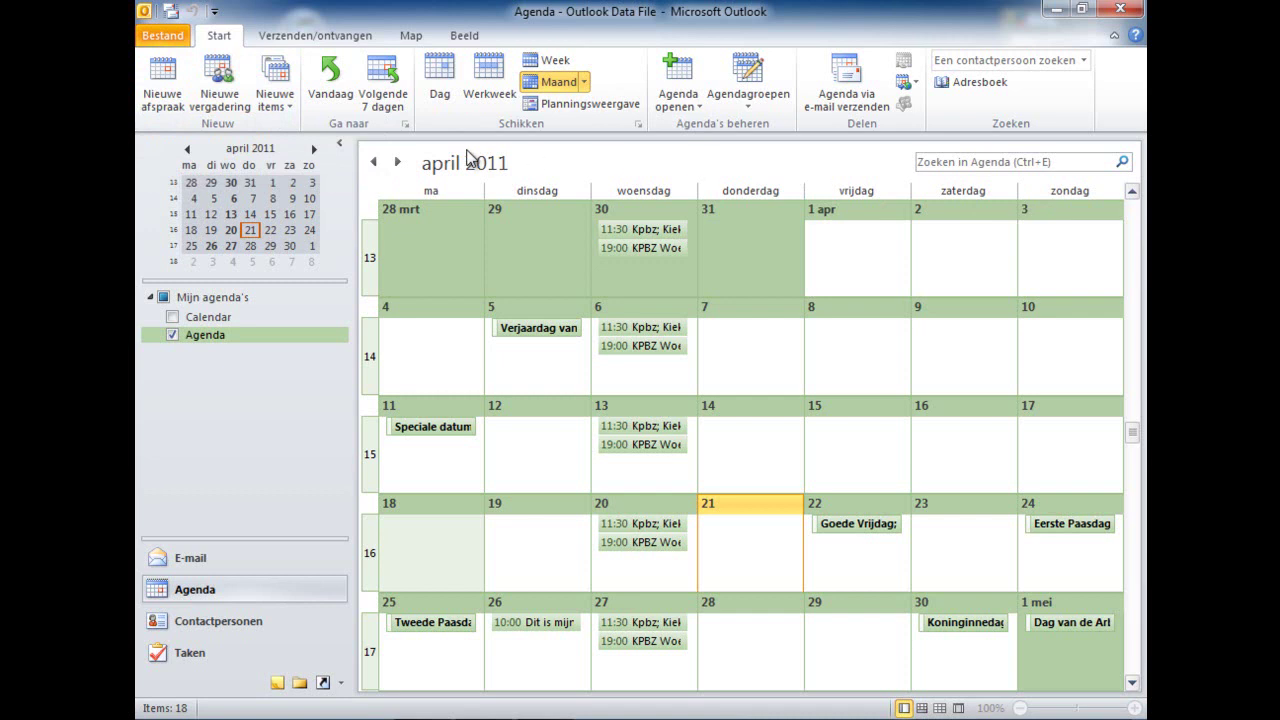
left_click(399, 162)
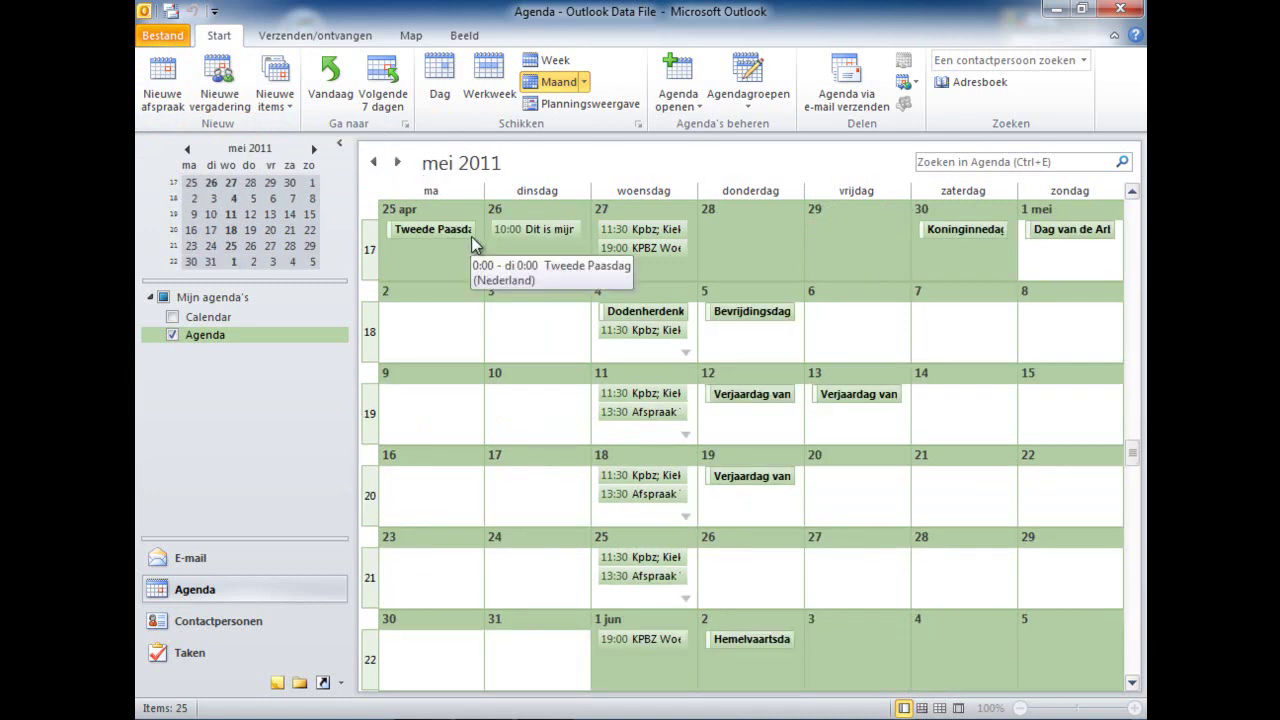
- Check the choices for opening the recurring dentist appointment on 11 May, and cancel without opening it
double_click(658, 414)
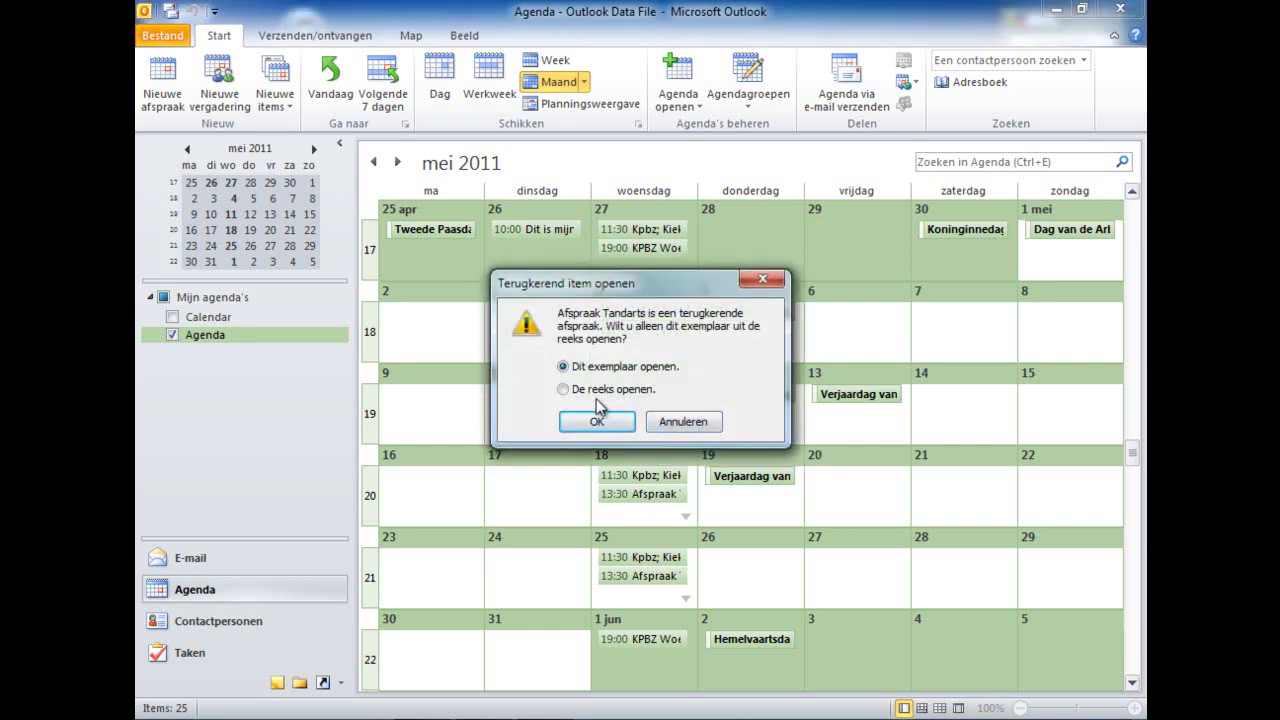
left_click(680, 421)
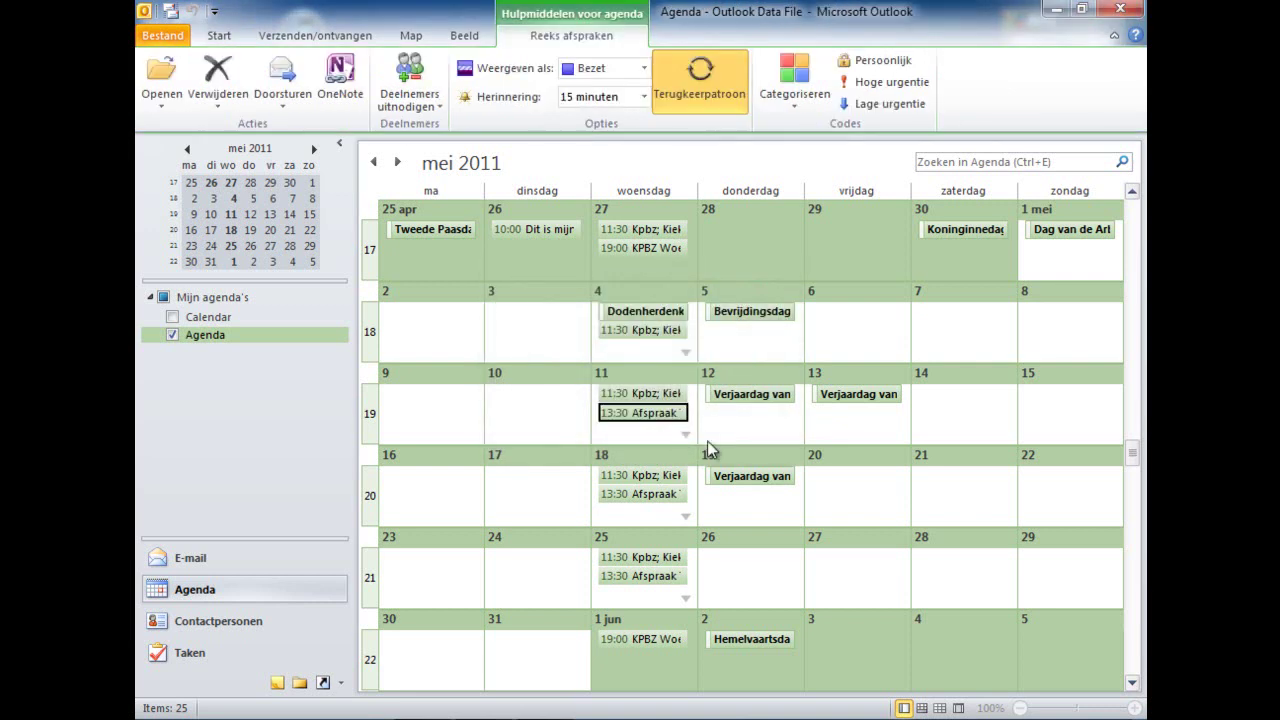